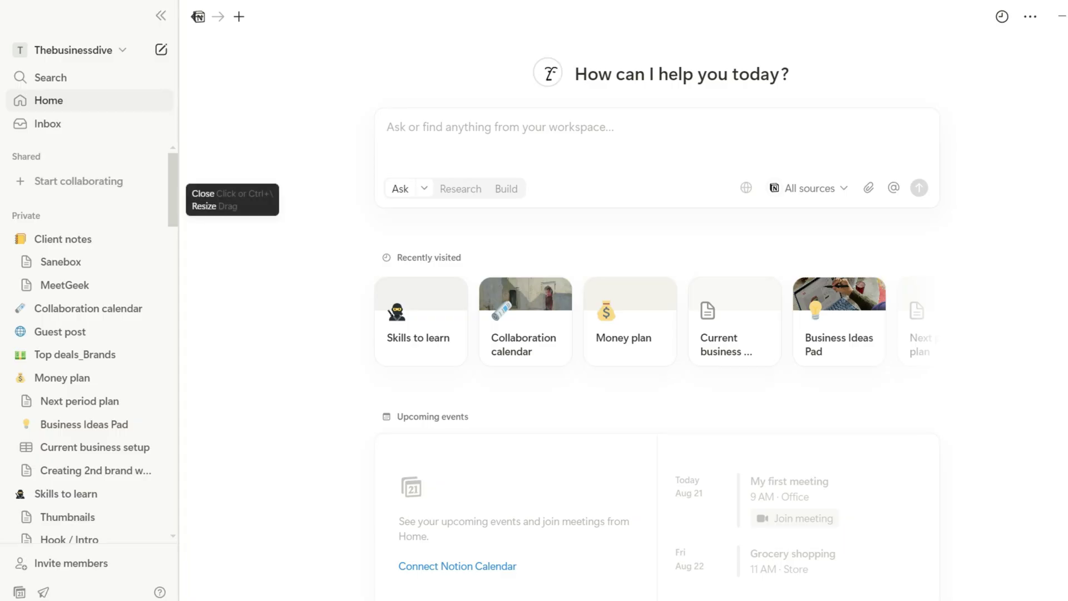
scroll(89, 333, down, 3)
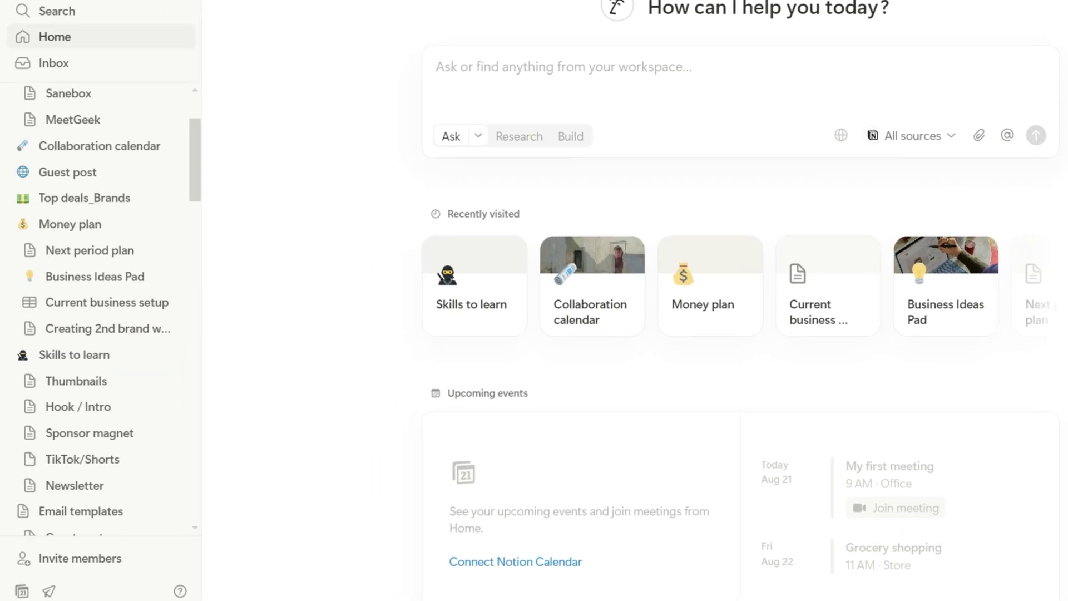
scroll(100, 278, down, 10)
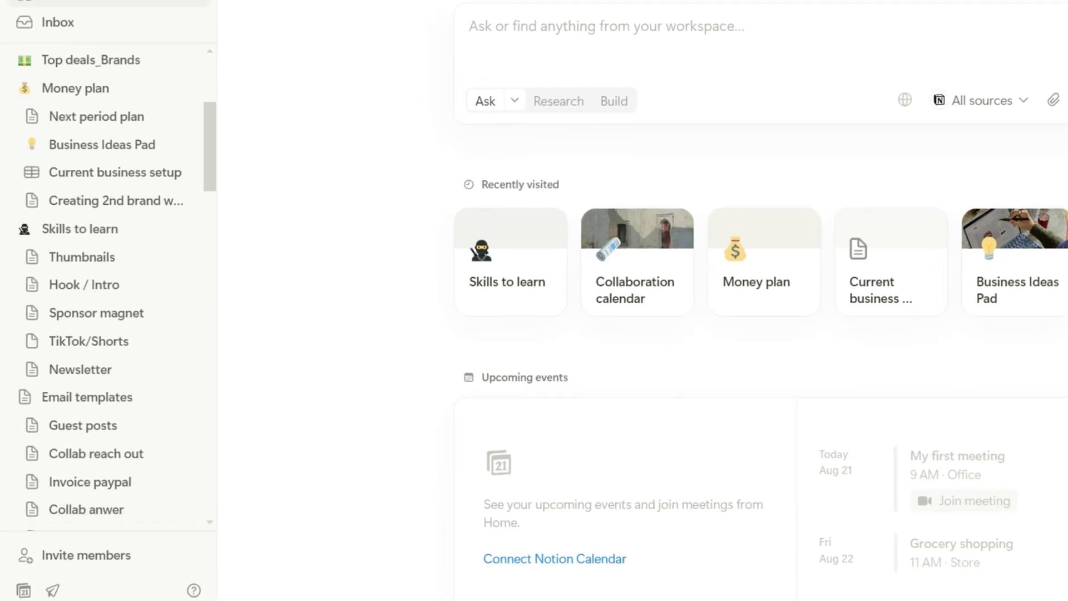
scroll(123, 261, down, 15)
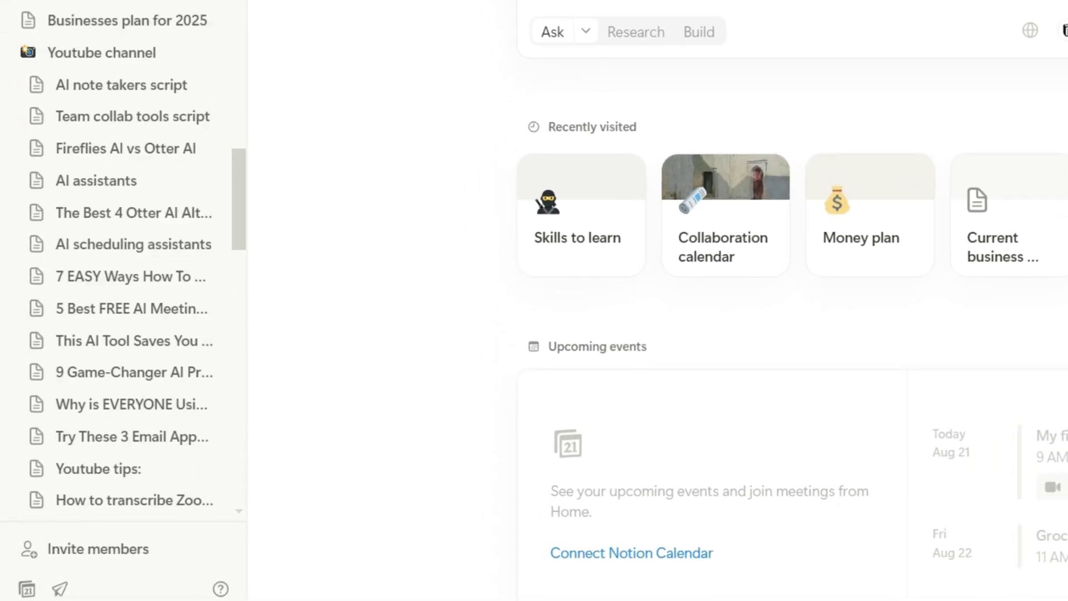
scroll(123, 261, down, 15)
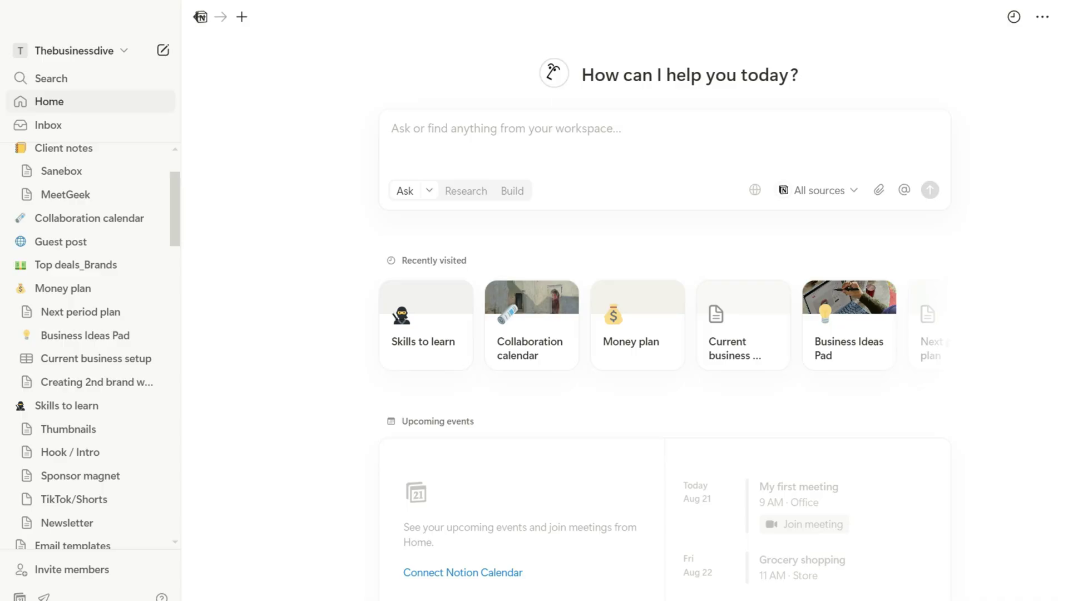
click(163, 50)
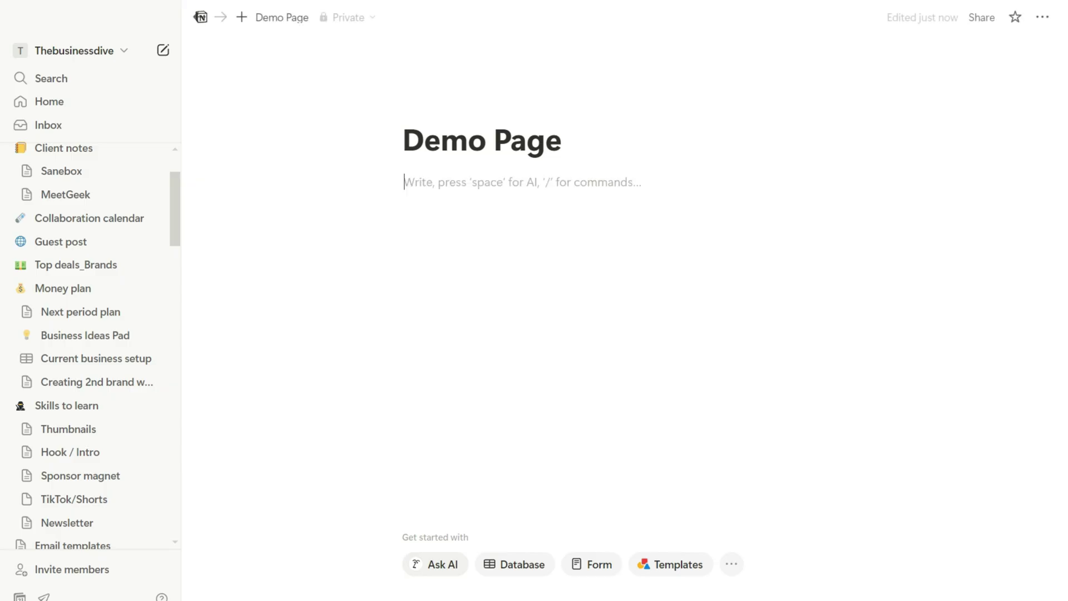
Step: Bring up the slash block menu and browse its block types past Table, File and Synced block
text(/)
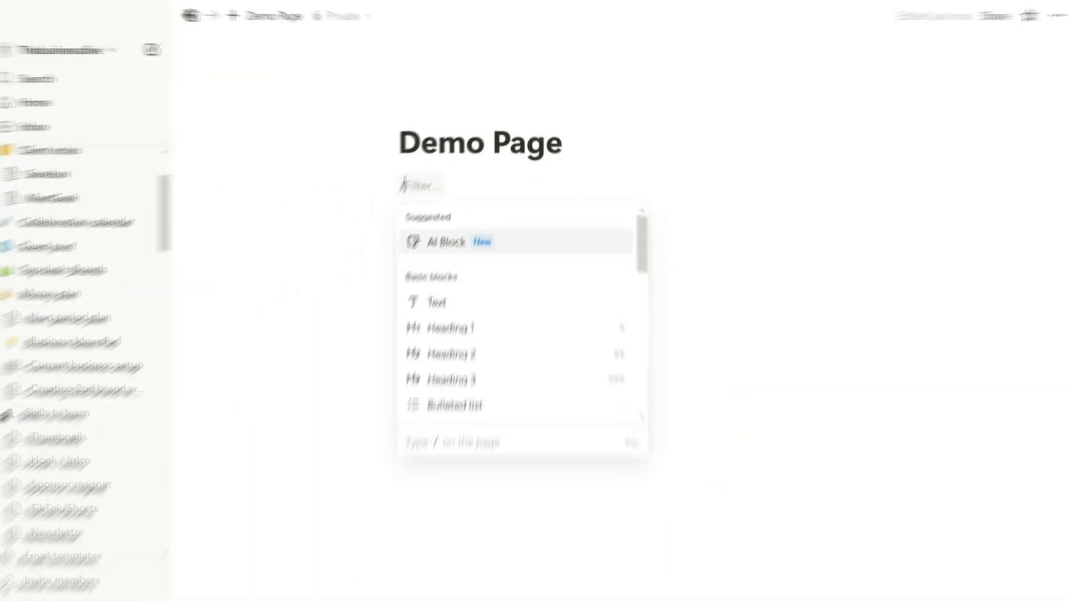
key(Down)
key(Down)
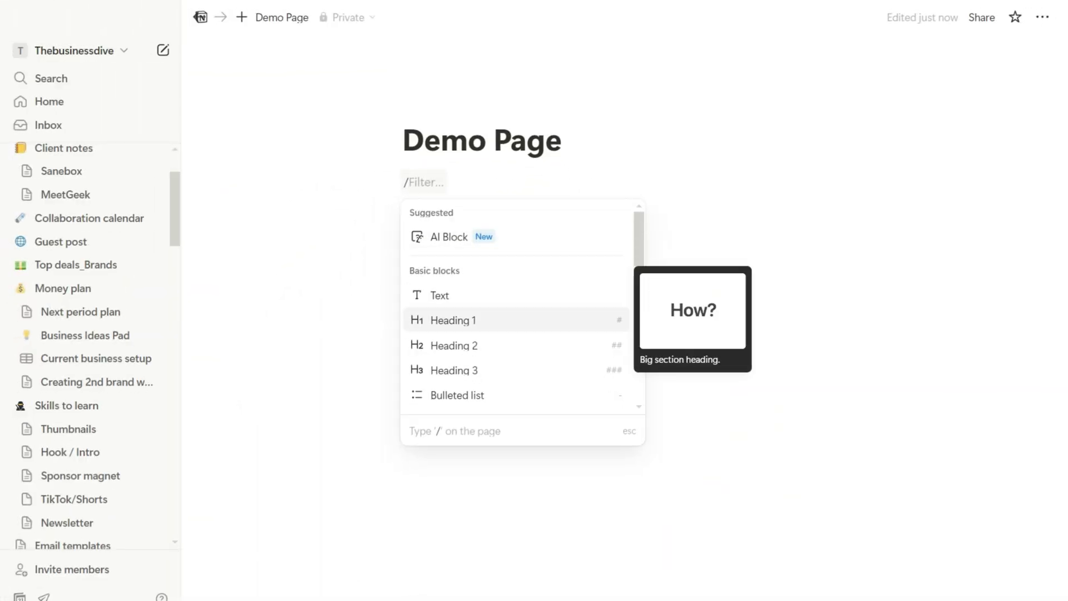
key(Down)
key(Down)
key(Down)
scroll(523, 306, down, 2)
key(Down)
key(Down)
key(Down)
key(Down)
key(Down)
key(Down)
key(Down)
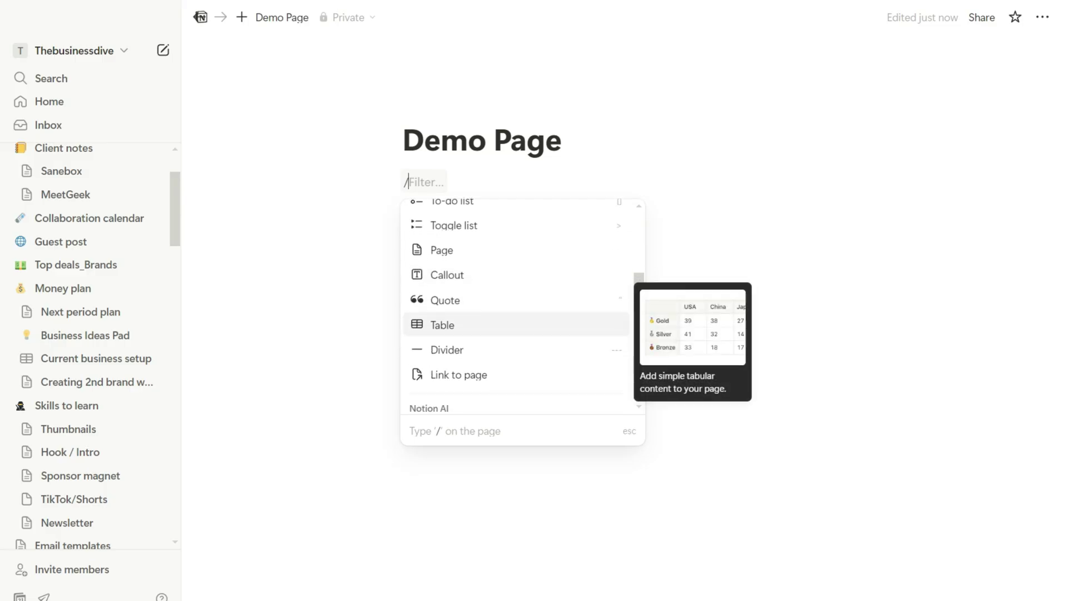
scroll(523, 306, down, 3)
key(Down)
key(Down)
key(Down)
key(Down)
key(Down)
key(Down)
key(Down)
key(Down)
key(Down)
key(Down)
key(Down)
scroll(523, 306, down, 2)
key(Down)
key(Down)
key(Down)
key(Down)
key(Down)
key(Down)
key(Down)
key(Down)
key(Down)
key(Down)
key(Down)
key(Down)
key(Down)
key(Down)
key(Down)
key(Down)
key(Down)
key(Down)
key(Down)
key(Down)
scroll(523, 306, down, 2)
scroll(523, 306, down, 3)
scroll(523, 306, down, 4)
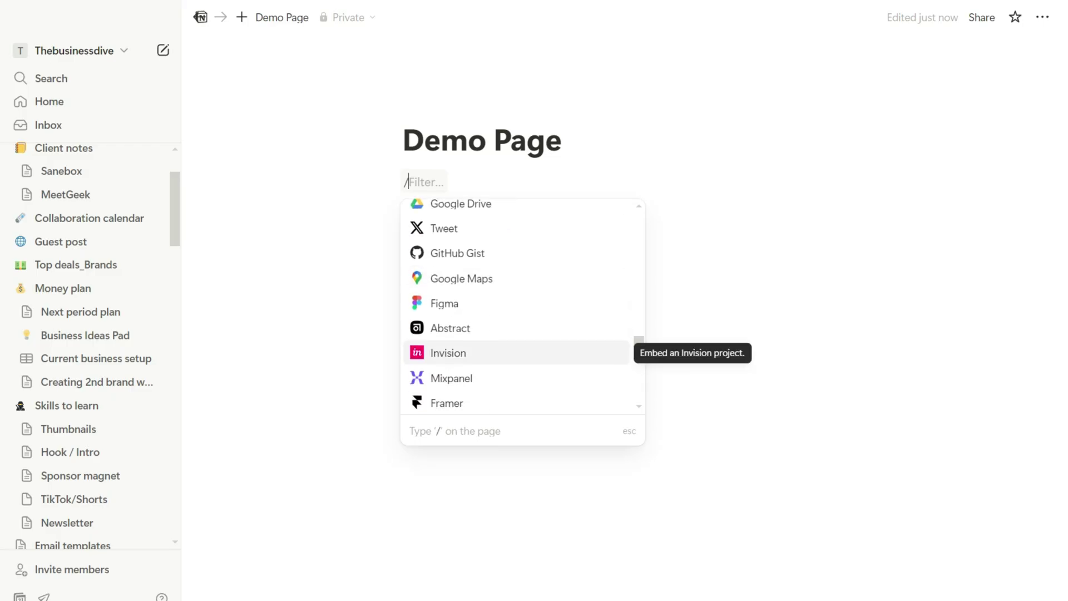
scroll(523, 306, down, 3)
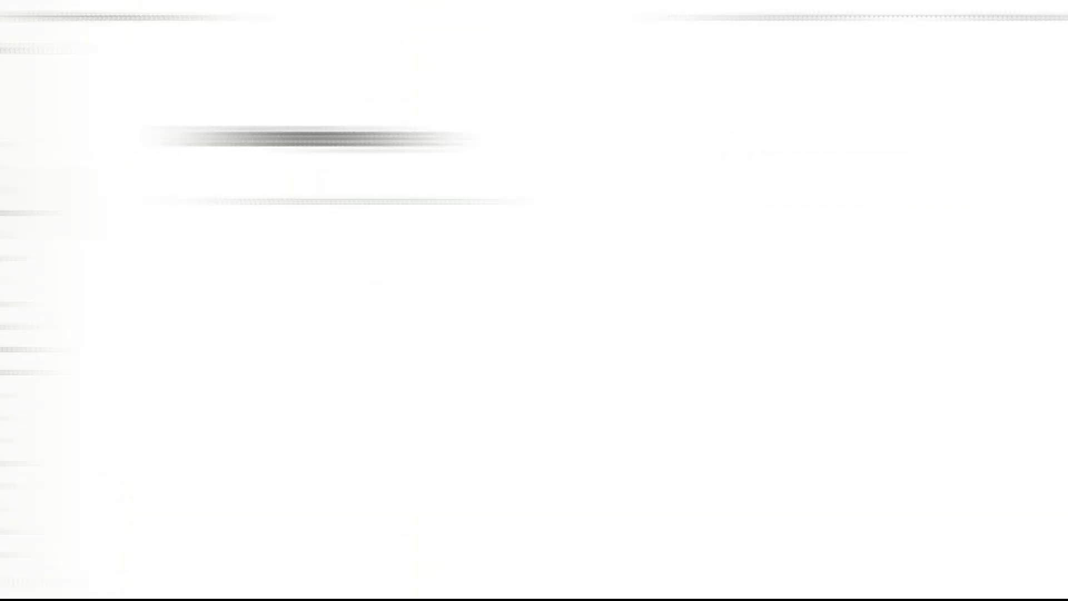
Step: Paste the 'Notion vs Taskade: Which is the BEST in 2025?' YouTube link as an embedded video
text(https://www.youtube.com/watch?v=-uM61fAjrKM&ab_channel=Thebusinessdive)
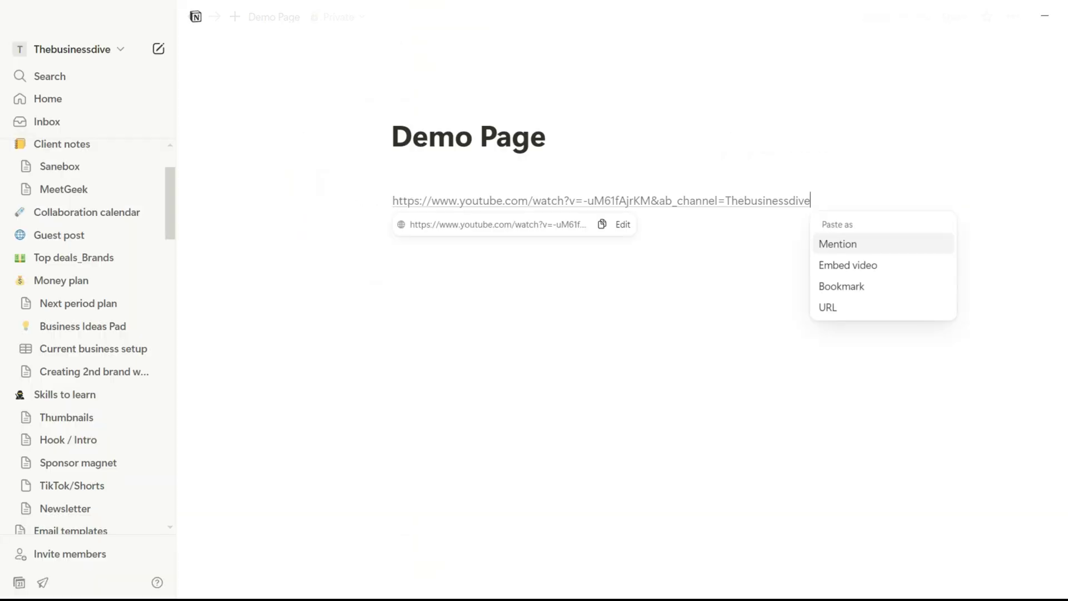
key(Down)
key(Return)
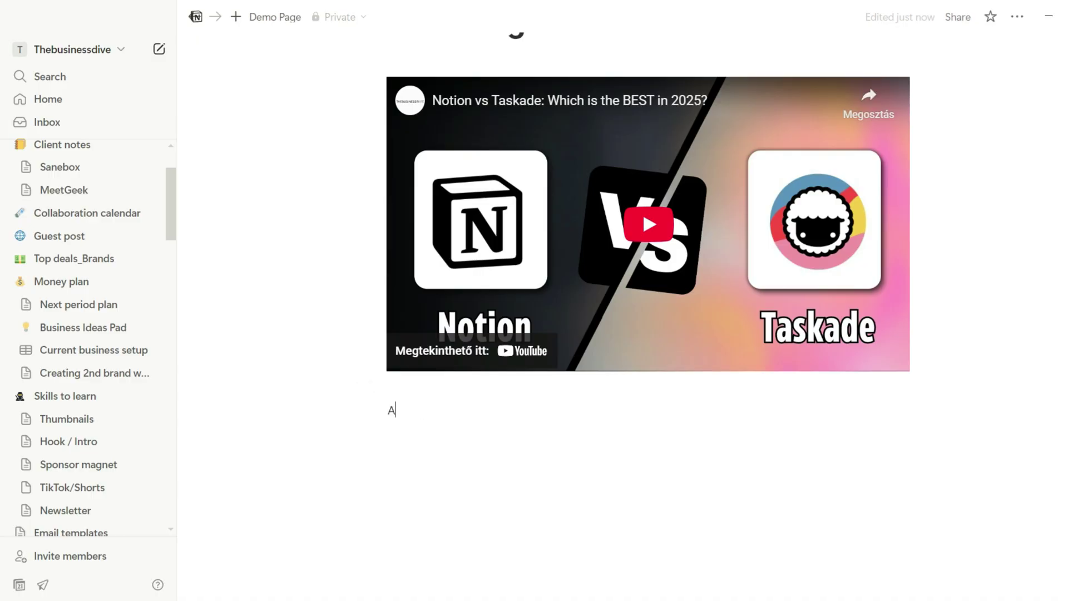
Step: Below 'Adding a backlink:', insert a [[ link to the Notion vs Anytype page and open it
key(Return)
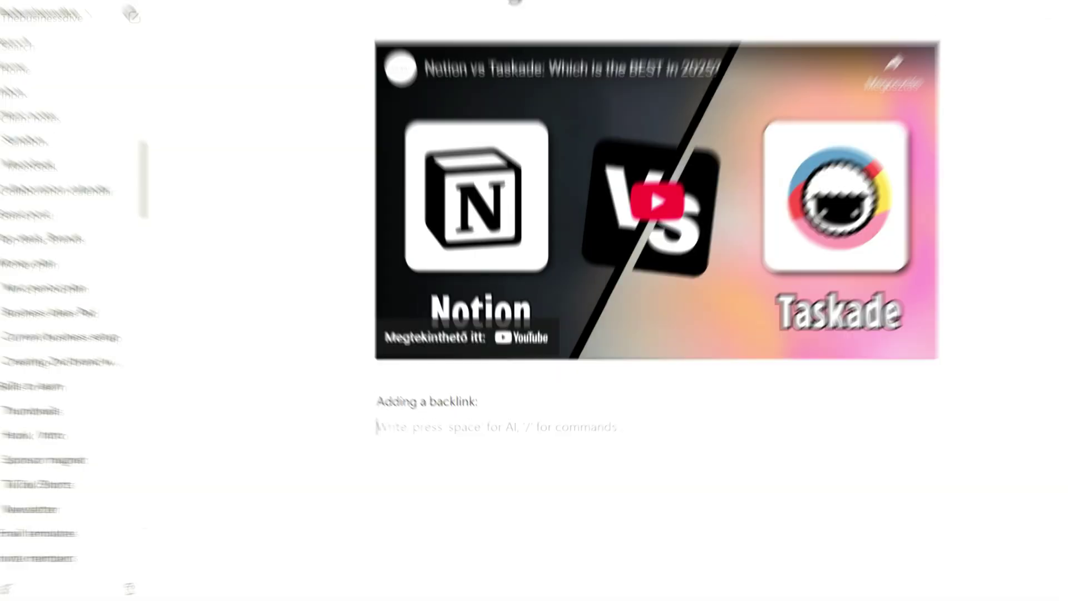
text([[)
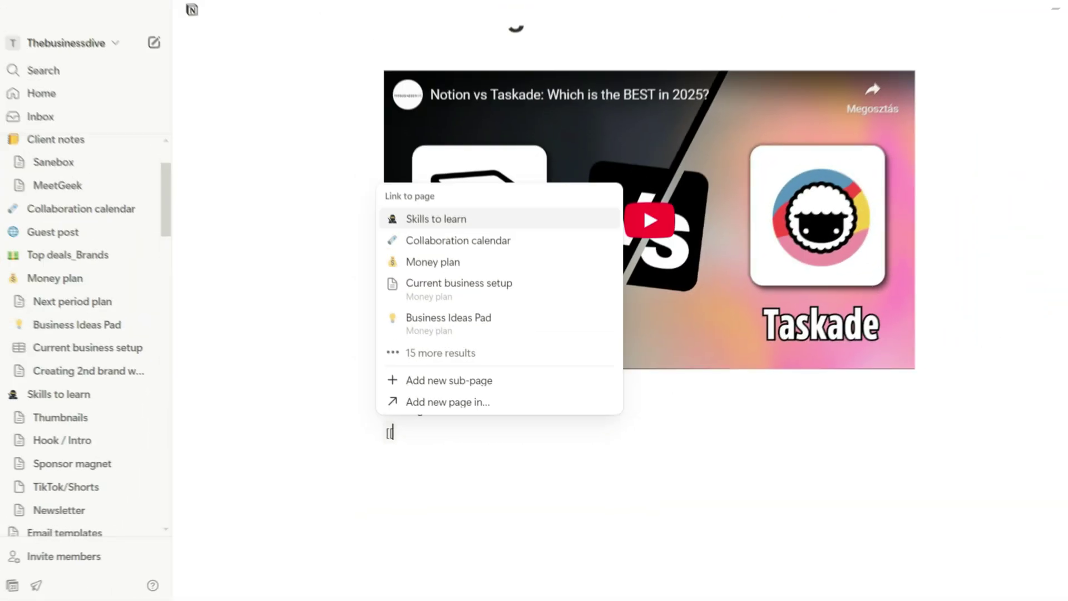
text(yt)
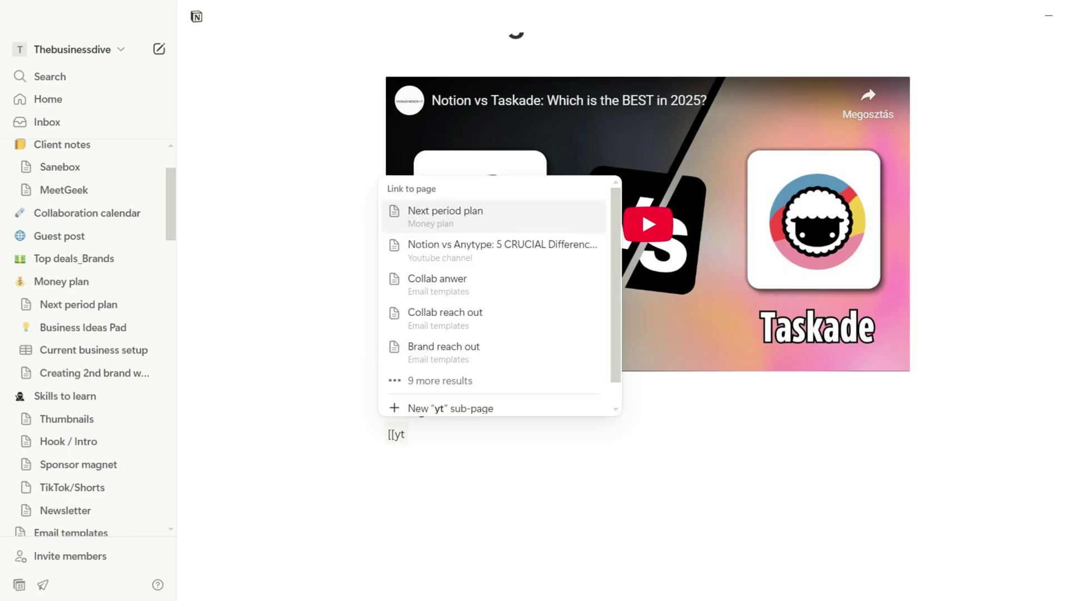
key(Down)
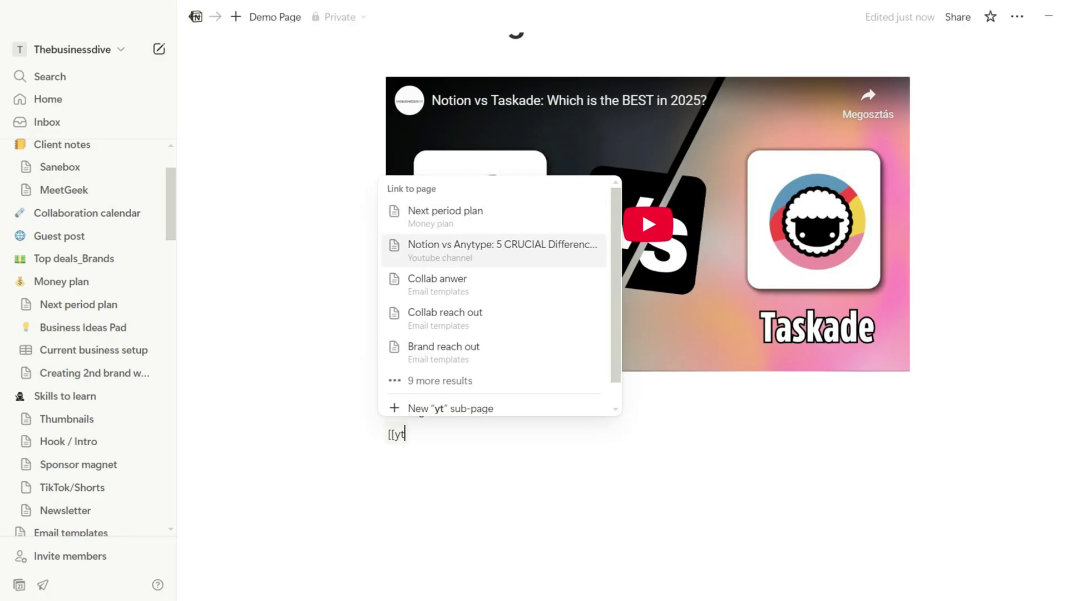
key(Return)
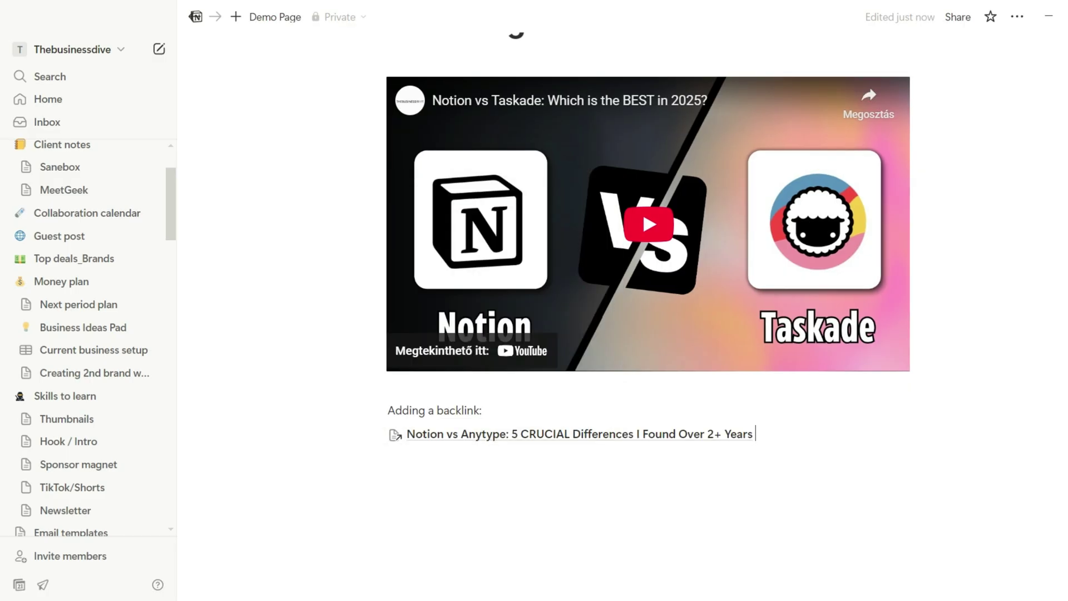
click(557, 448)
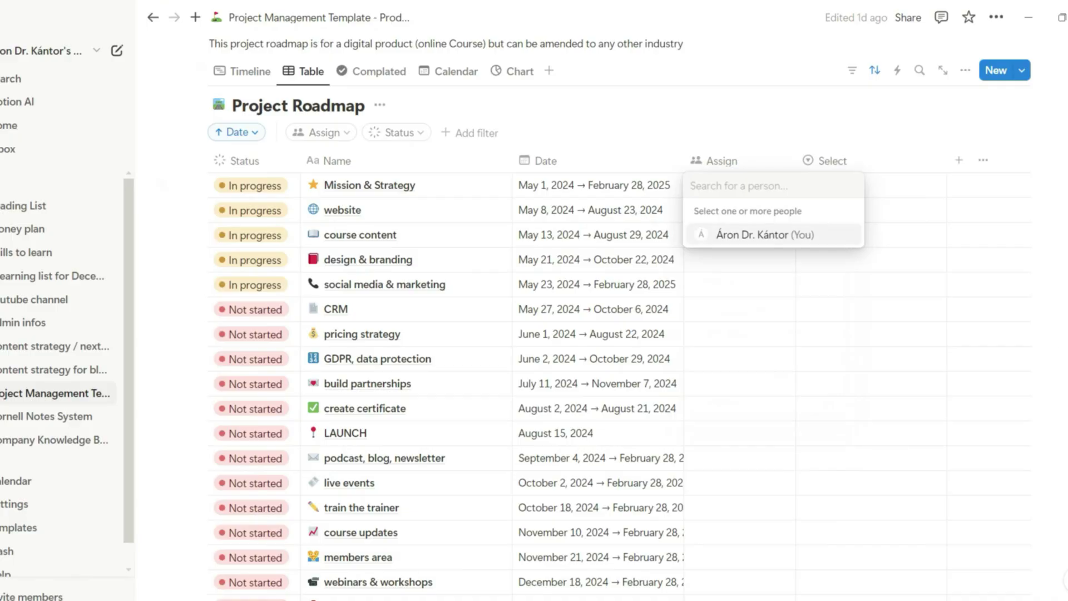
Step: Assign the teammate to the Mission & Strategy and website tasks, then bring up Mission & Strategy's status choices
key(Return)
key(Escape)
key(Down)
key(Return)
key(Return)
key(Escape)
click(250, 185)
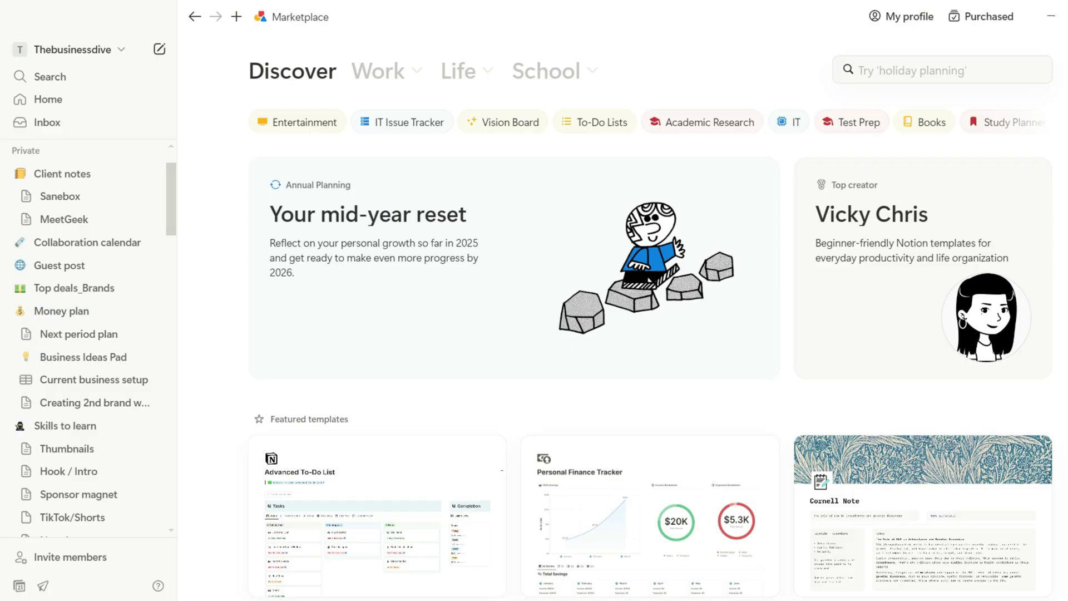
Step: Scroll through the Marketplace's free templates such as Client Payment Tracker and 3 in 1 Trading Journal
scroll(622, 379, down, 12)
scroll(622, 379, down, 13)
scroll(622, 378, down, 19)
scroll(622, 378, down, 13)
scroll(622, 378, down, 13)
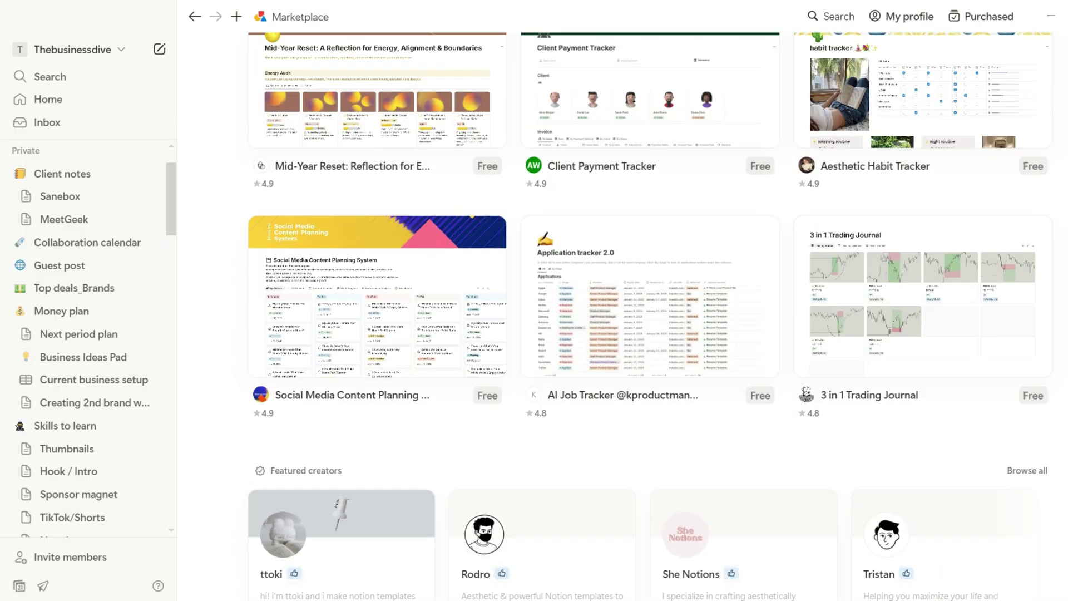
scroll(622, 378, down, 4)
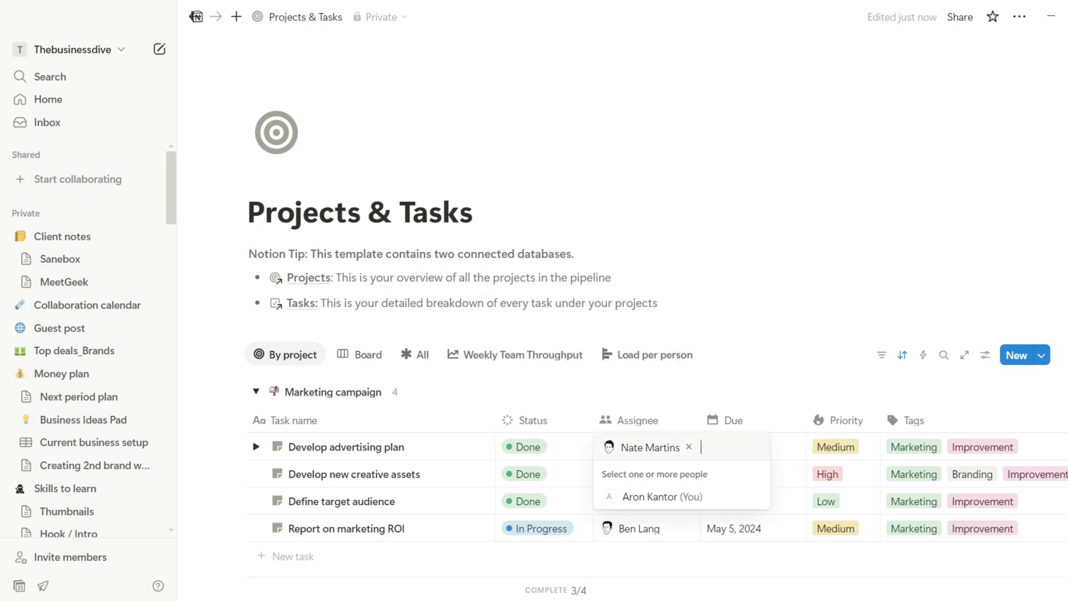
Step: Try the first task's Due date and comment fields, then switch the tasks to Board view
click(735, 447)
key(Escape)
click(775, 447)
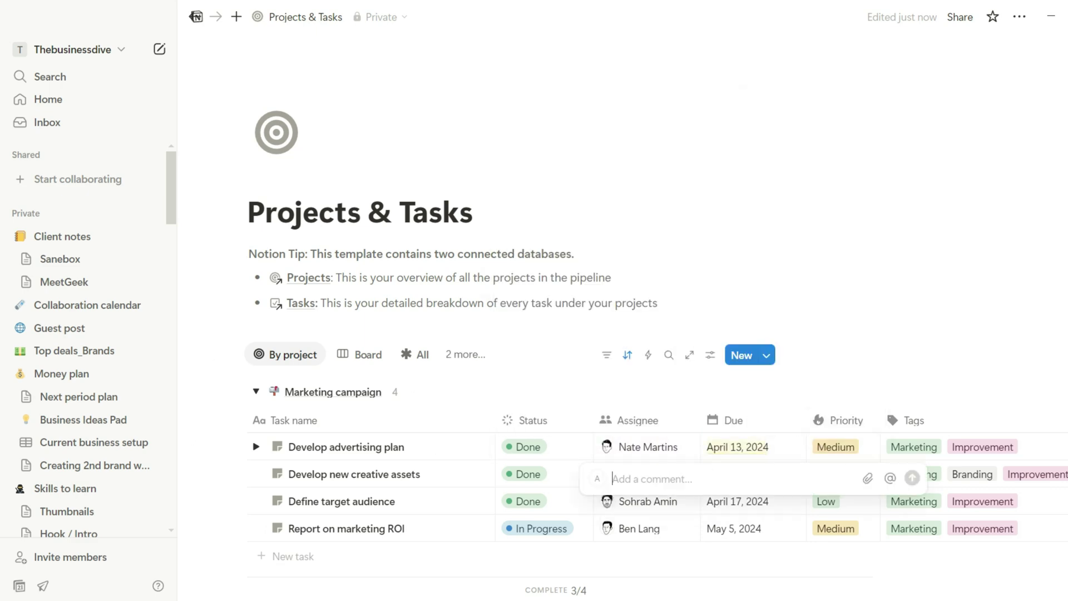
click(360, 355)
scroll(445, 390, down, 5)
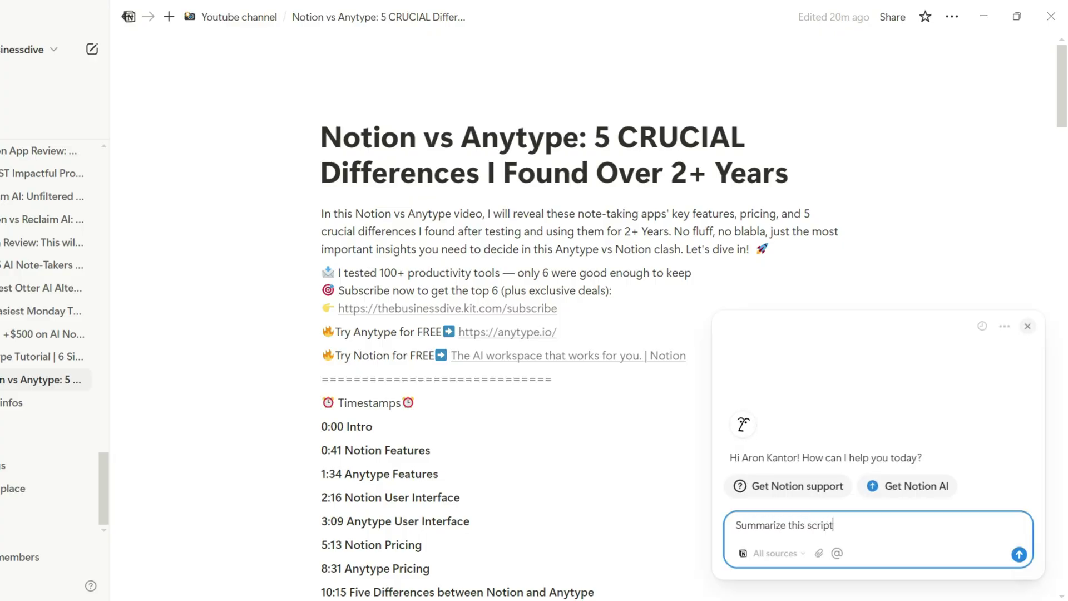
Step: Send the 'Summarize this script' prompt to Notion AI
key(Return)
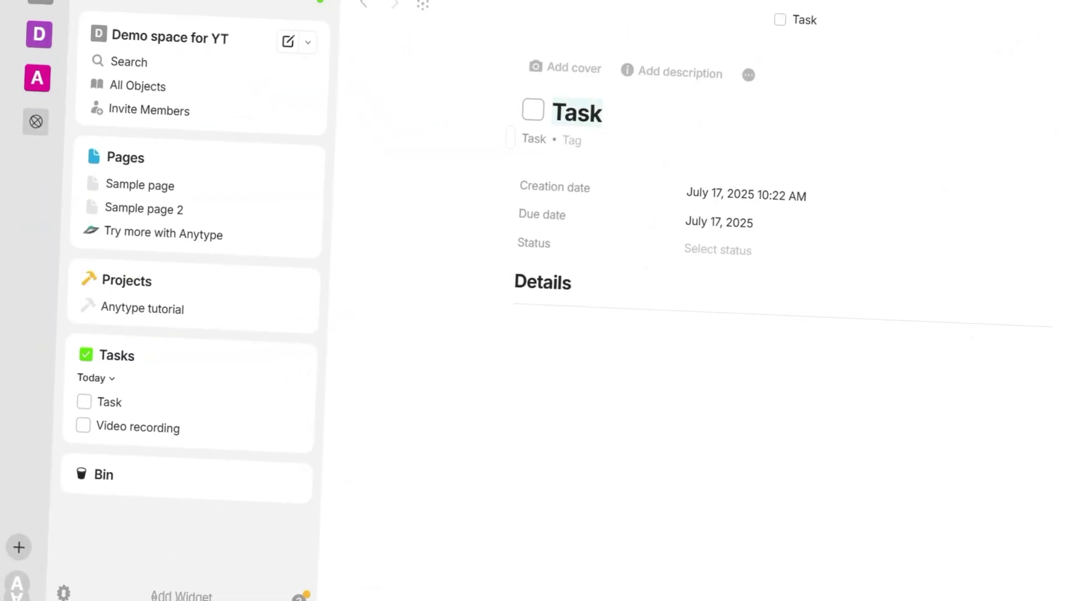
Step: Find the Video editing task and set its Status to In Progress
text(Video editing)
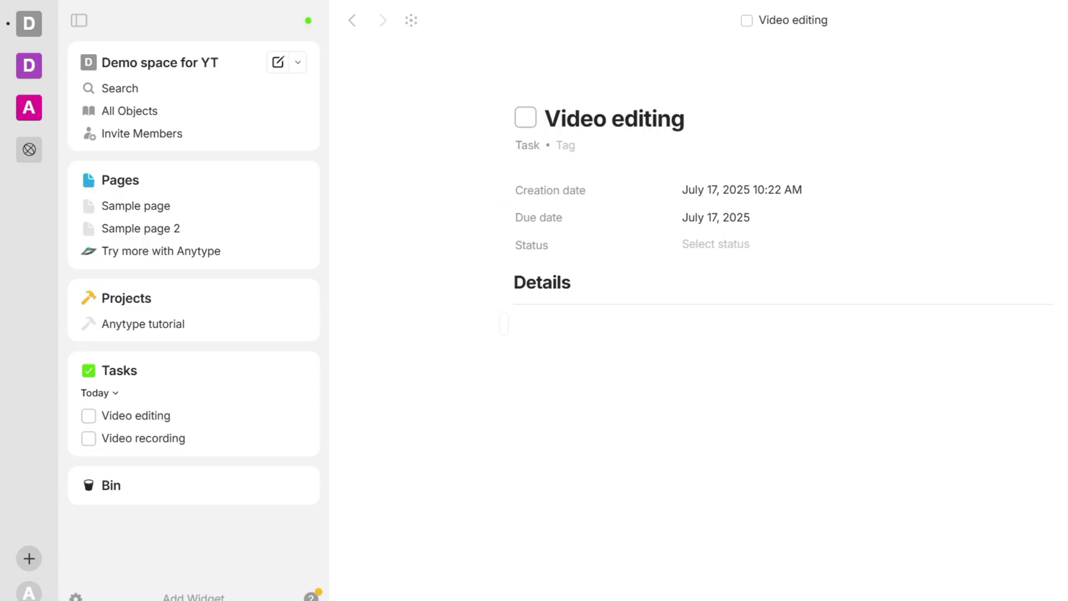
click(716, 243)
click(716, 298)
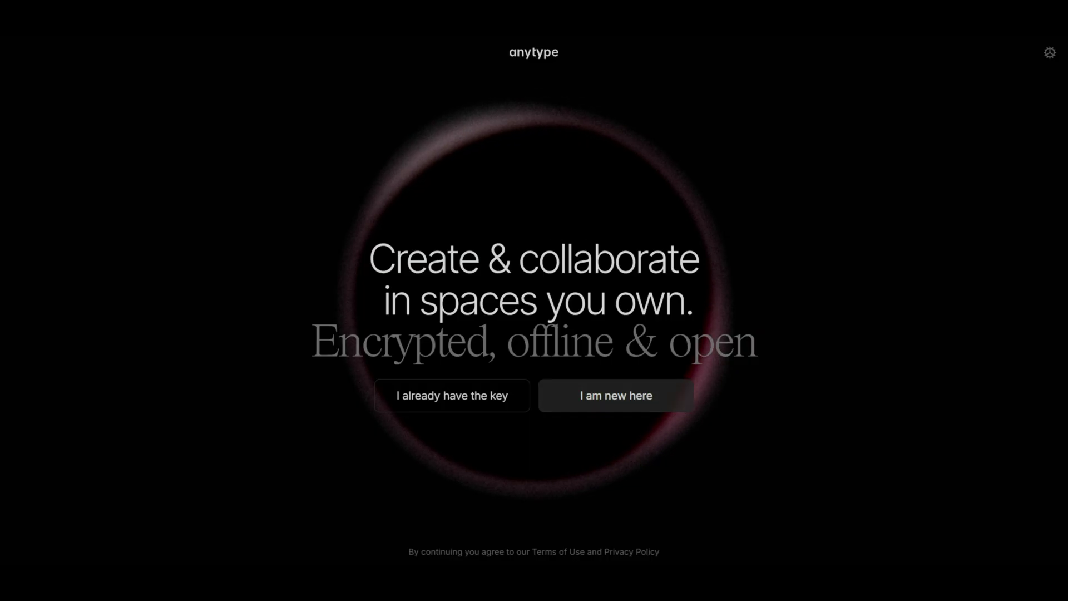
Step: Past the welcome screen, create 'Demo space for tutorial' and show its Homepage dropdown options
key(Return)
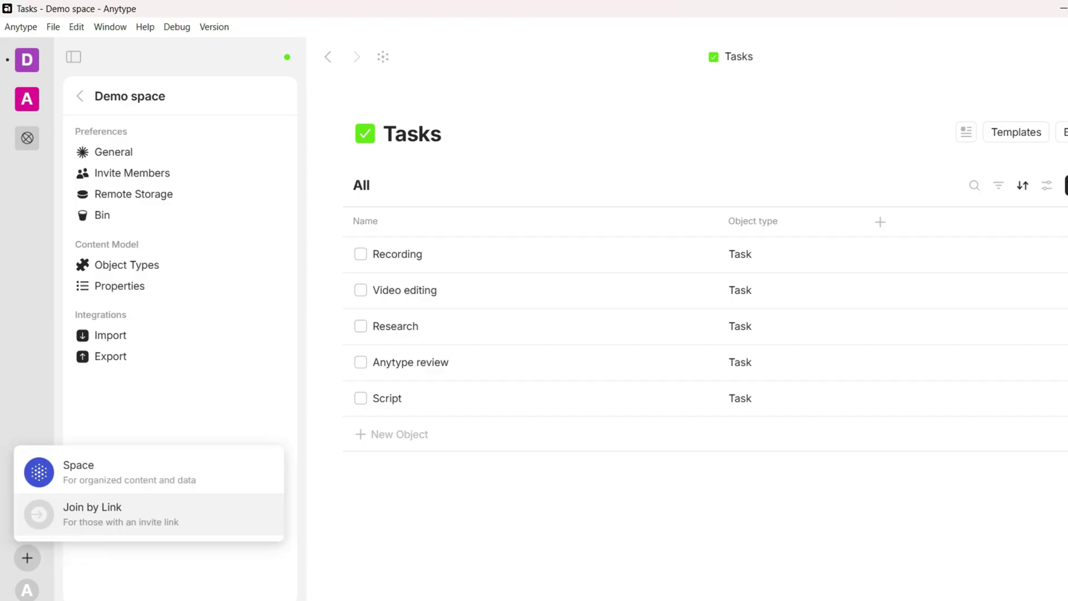
key(Escape)
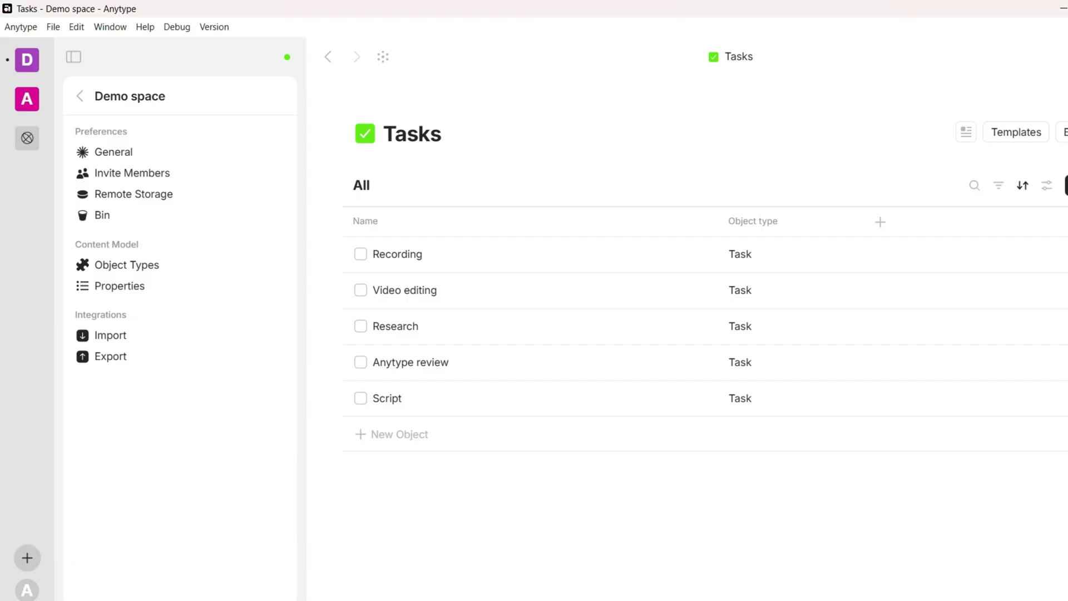
text(Demo space for tutorial)
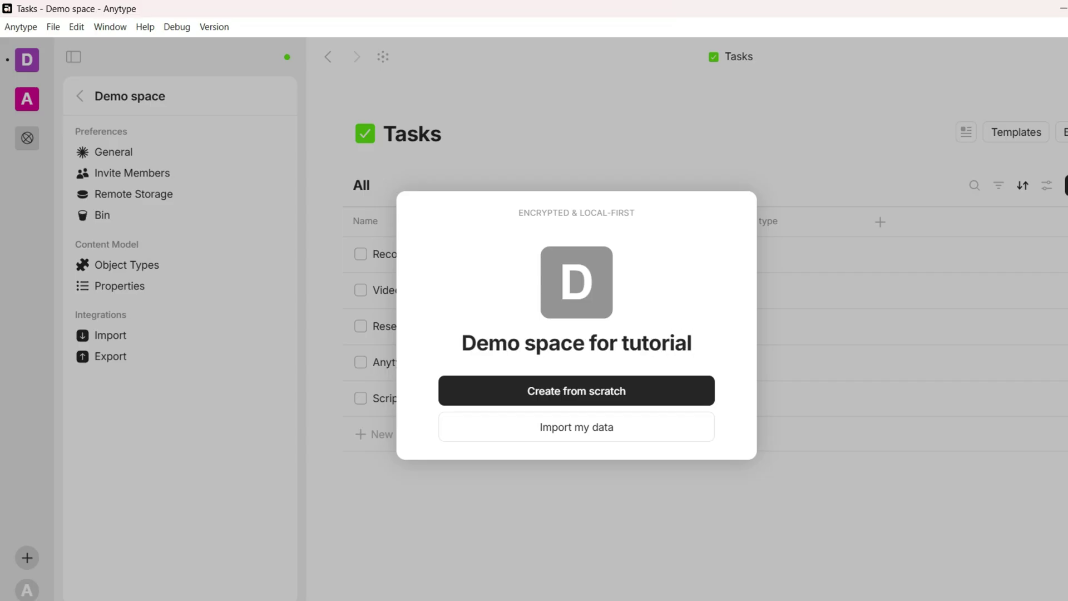
key(Return)
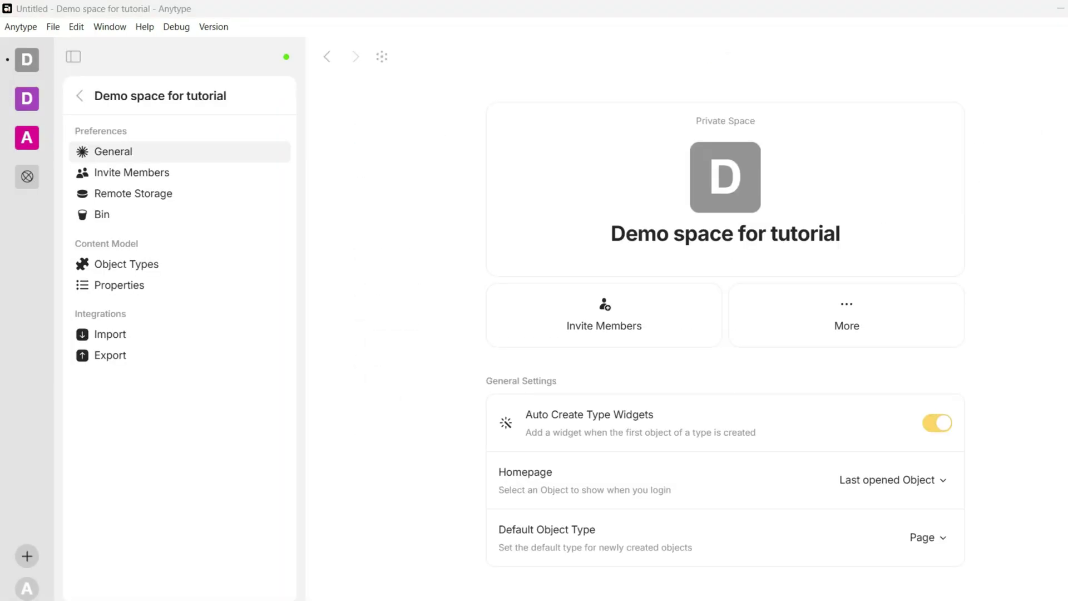
click(891, 479)
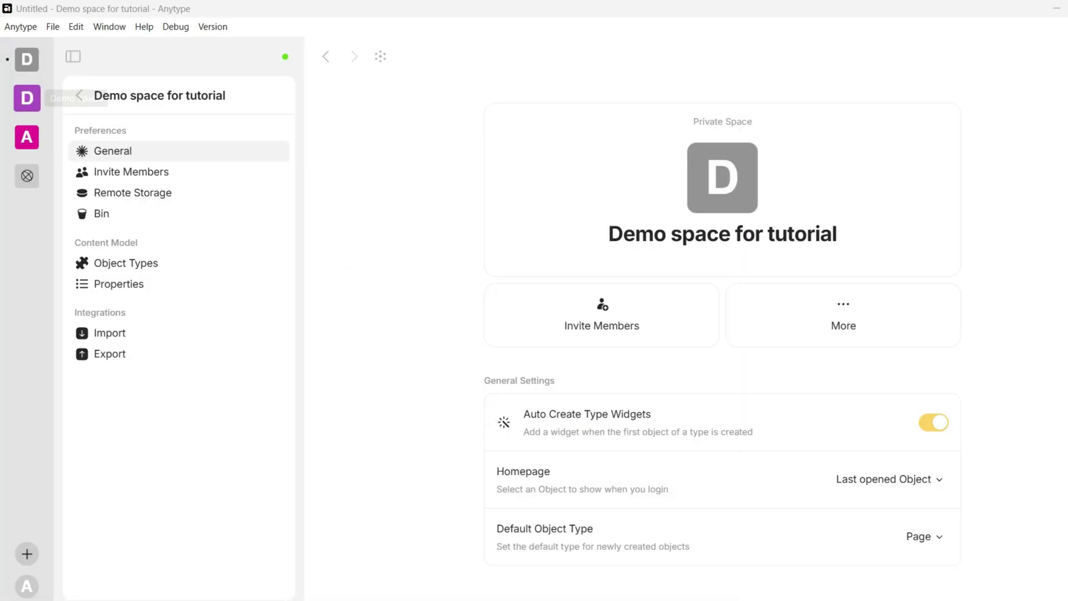
Step: Switch to the purple D Demo space, then to the A personal space
click(27, 98)
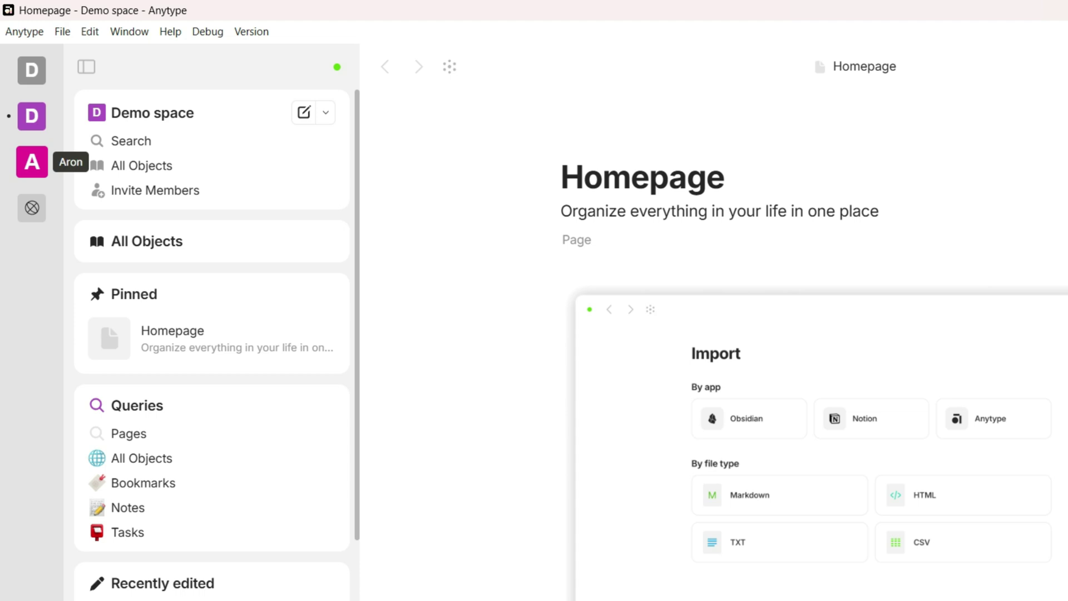
click(31, 161)
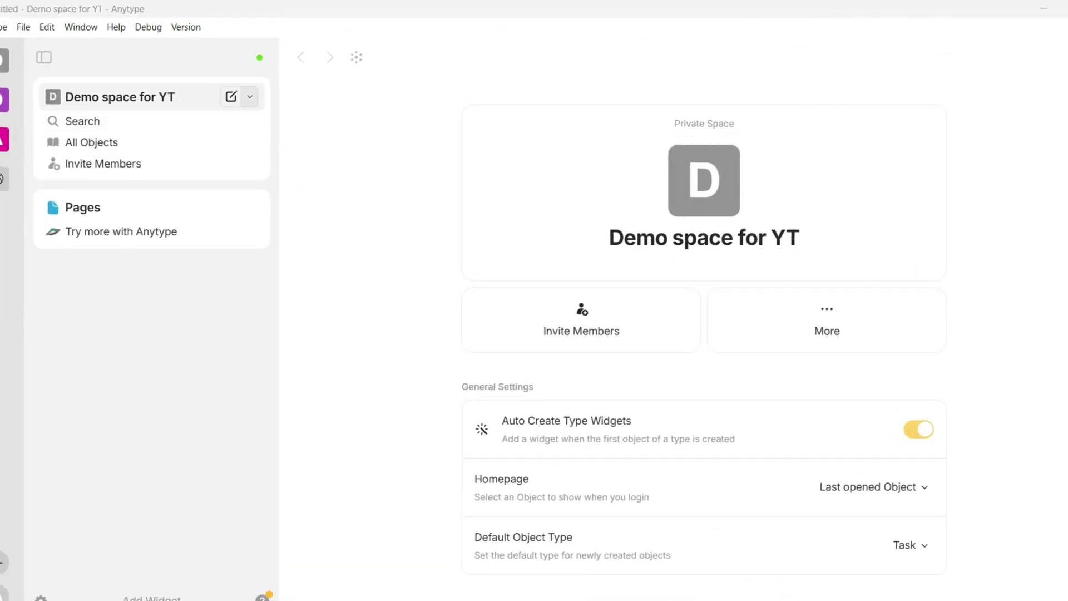
Step: Create a new page titled 'Sample page' and browse the object types down to Project
click(250, 95)
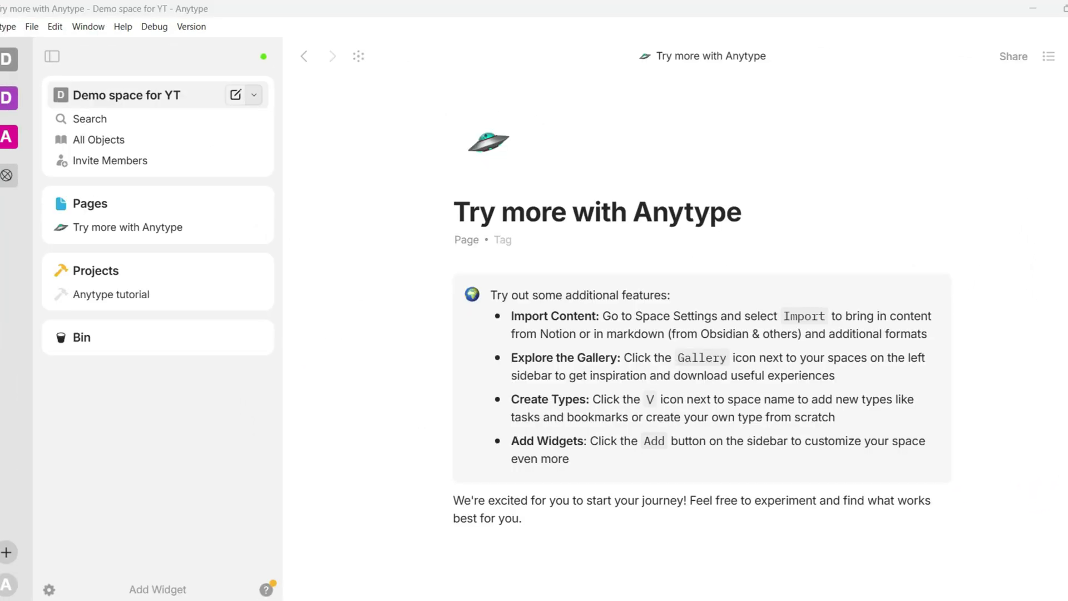
click(254, 96)
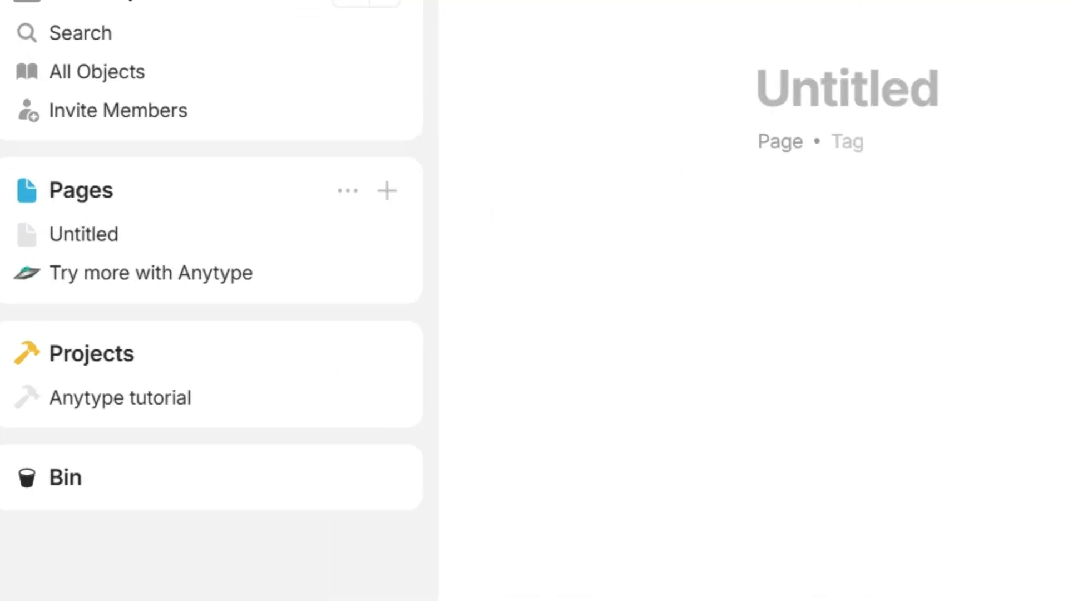
text(Sample page)
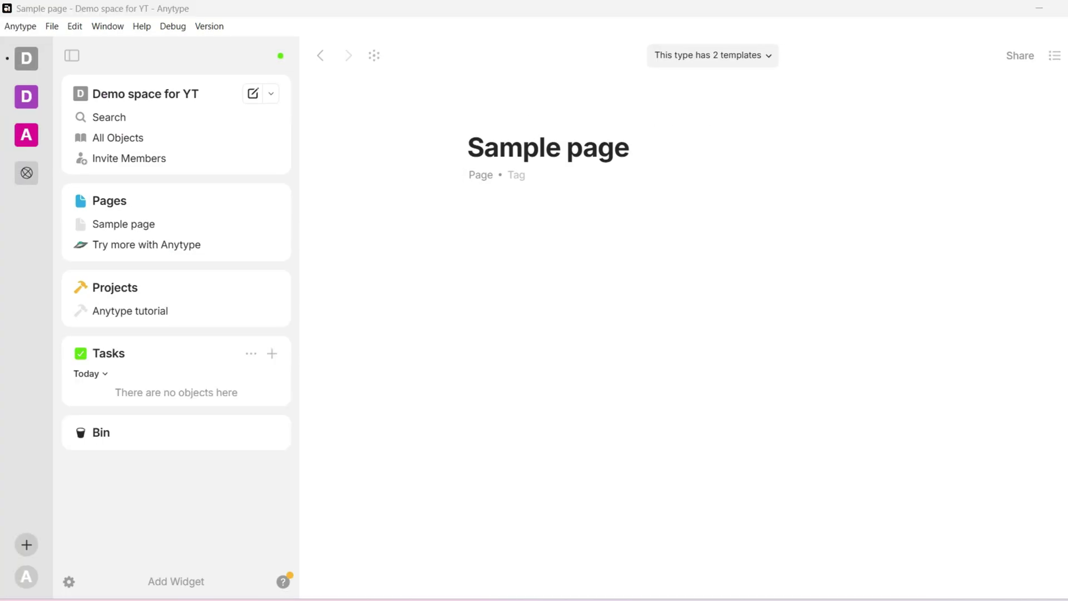
key(ctrl+n)
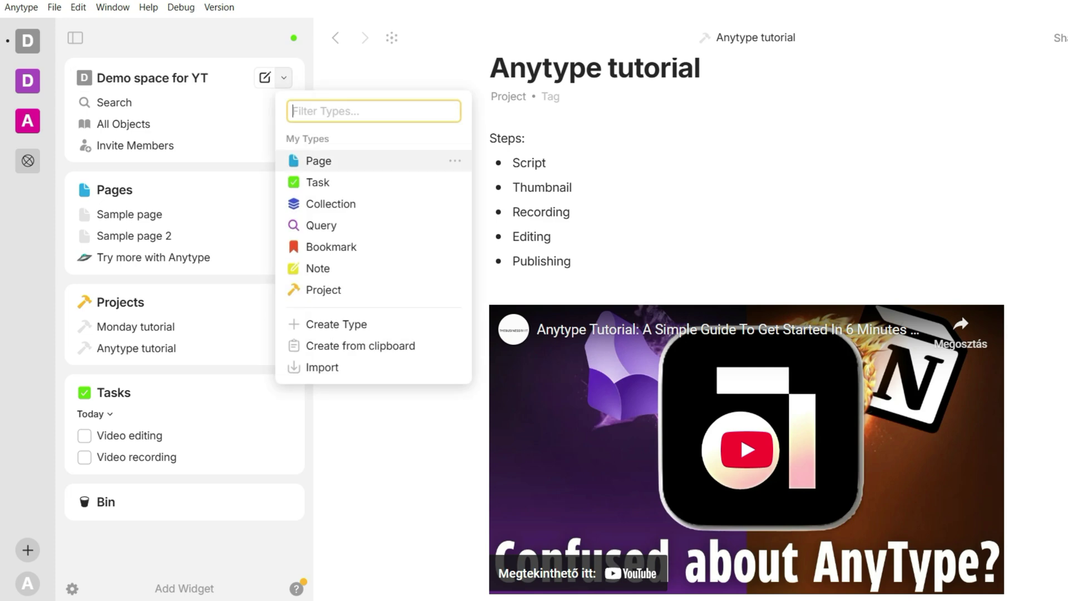
key(Down)
key(Down)
key(Down)
key(Down)
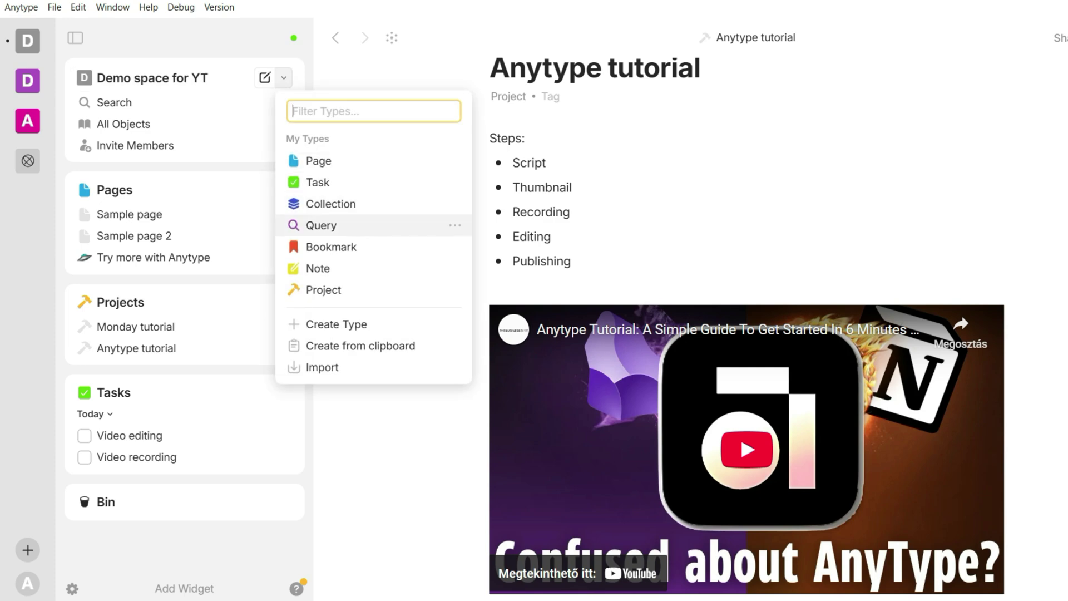
key(Down)
key(Down)
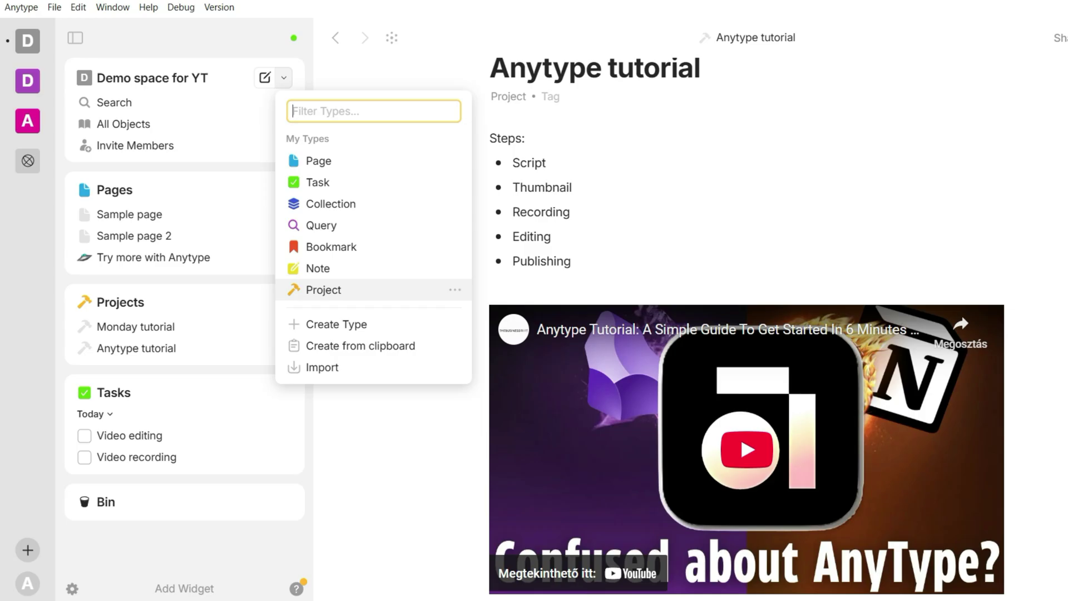
Step: Dismiss the type list and view the Projects, Tasks and Pages sets
key(Escape)
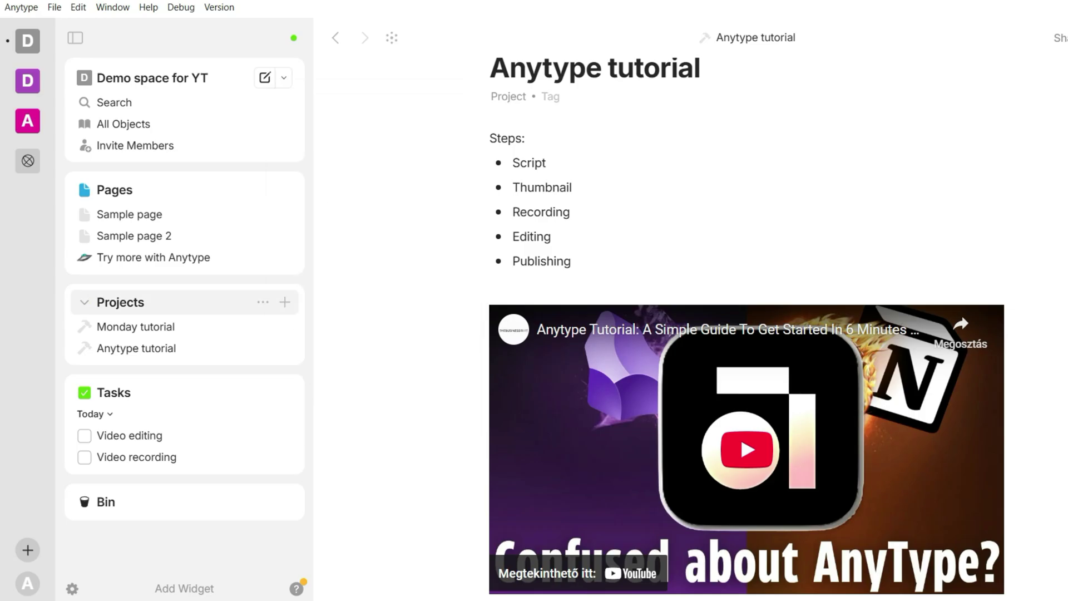
click(120, 302)
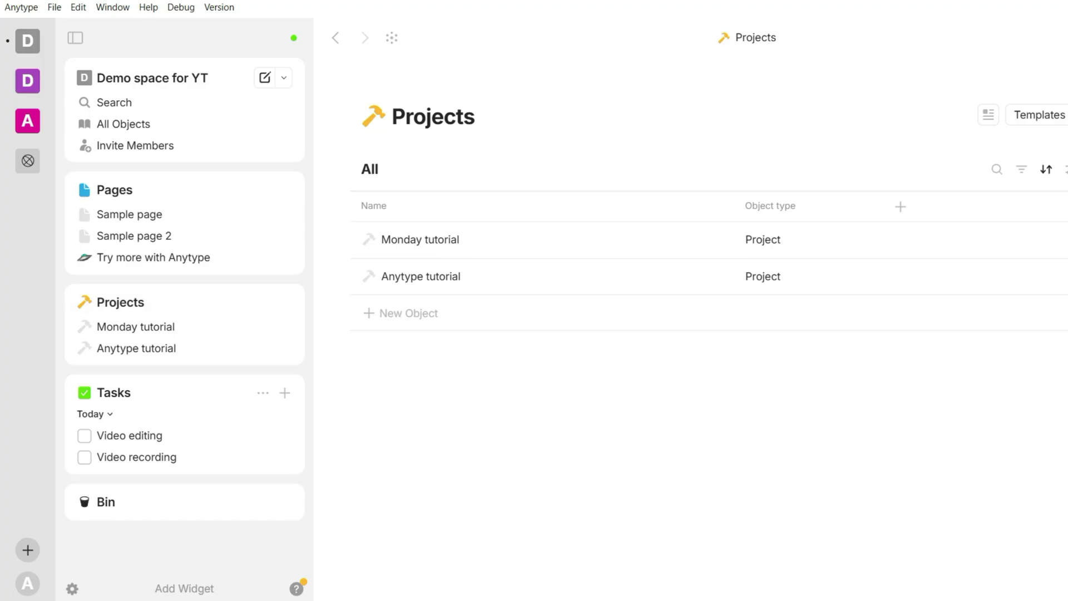
click(114, 392)
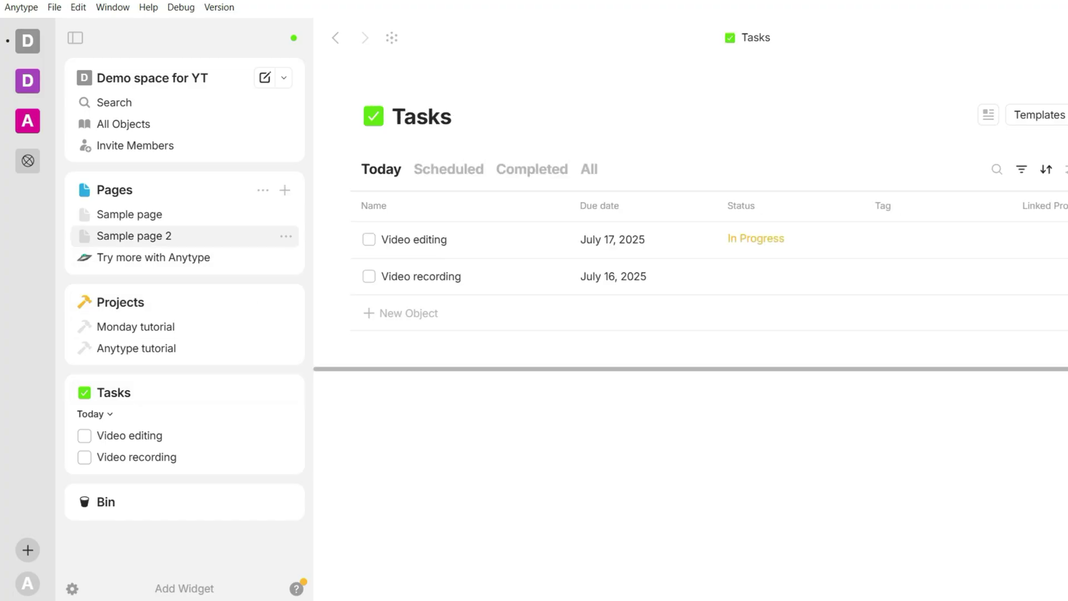
click(115, 190)
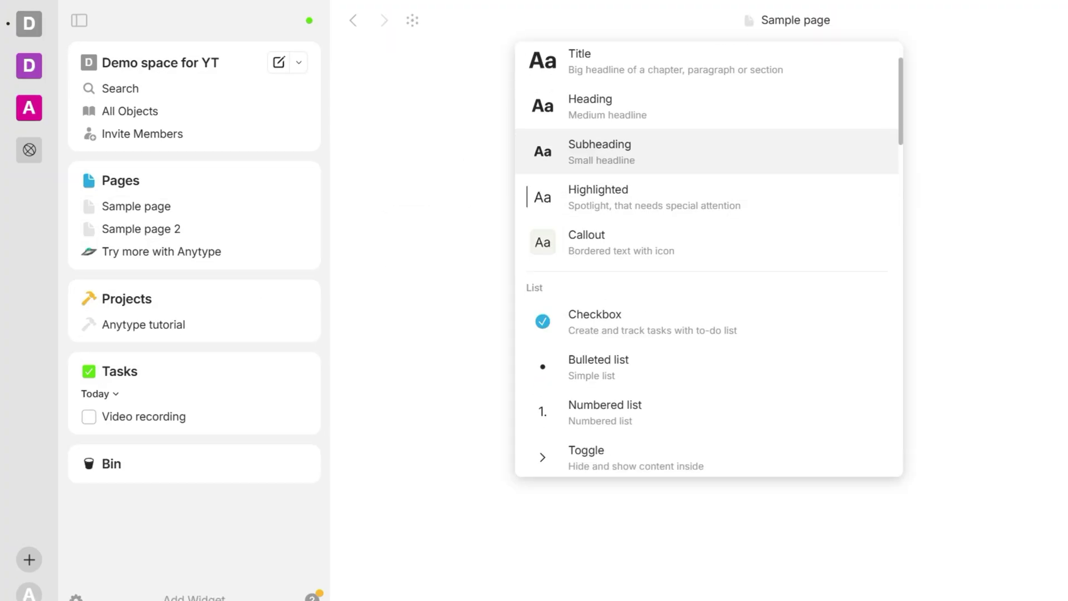
Step: On Sample page, place the Object types paragraph in a column right of the Object paragraph
scroll(710, 259, down, 15)
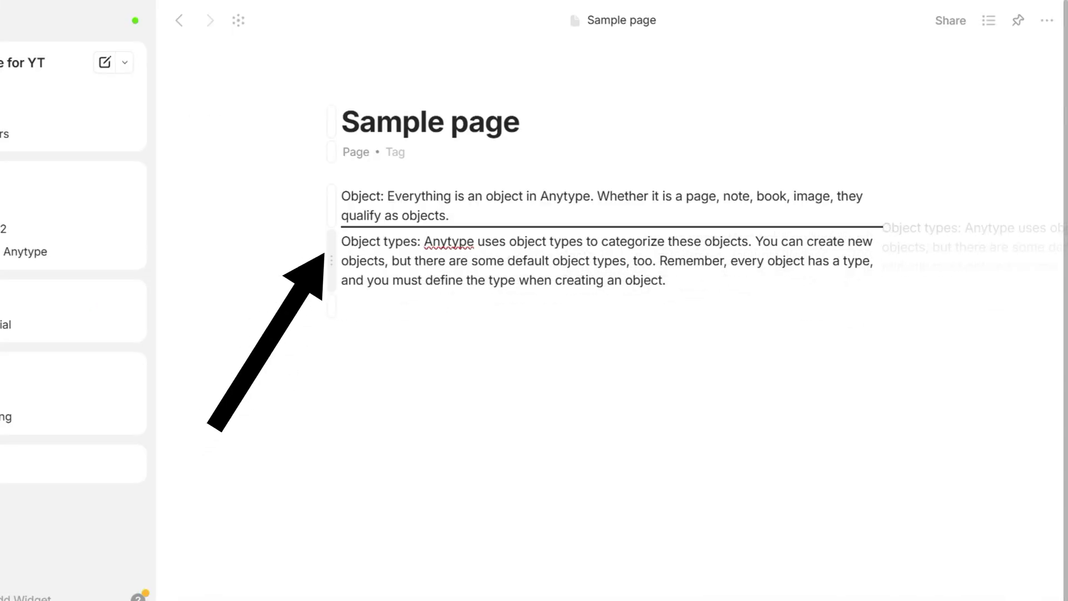
drag(884, 231, 891, 234)
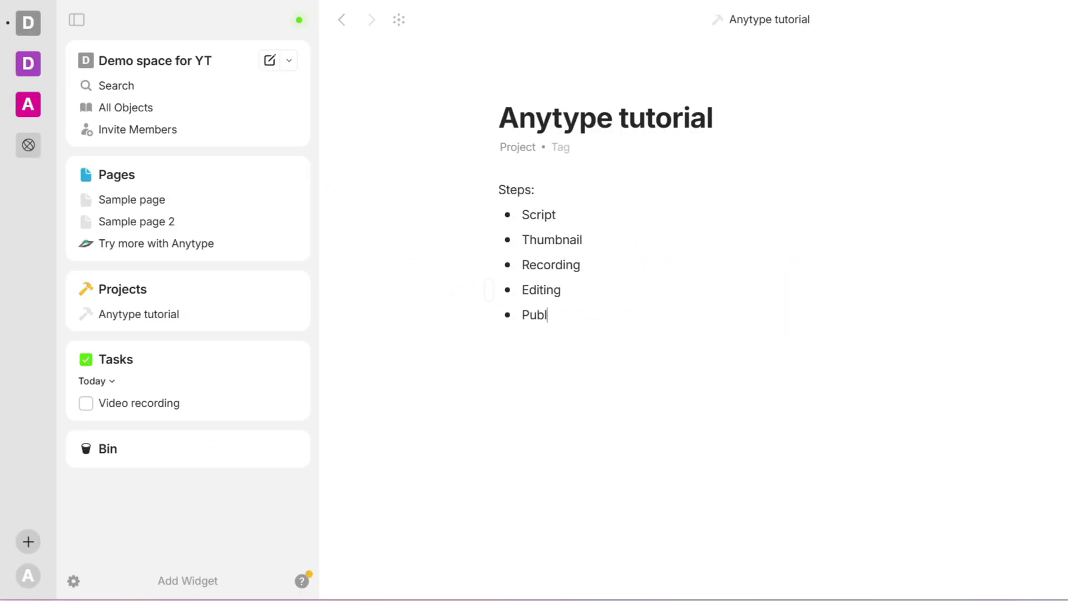
text(ishing)
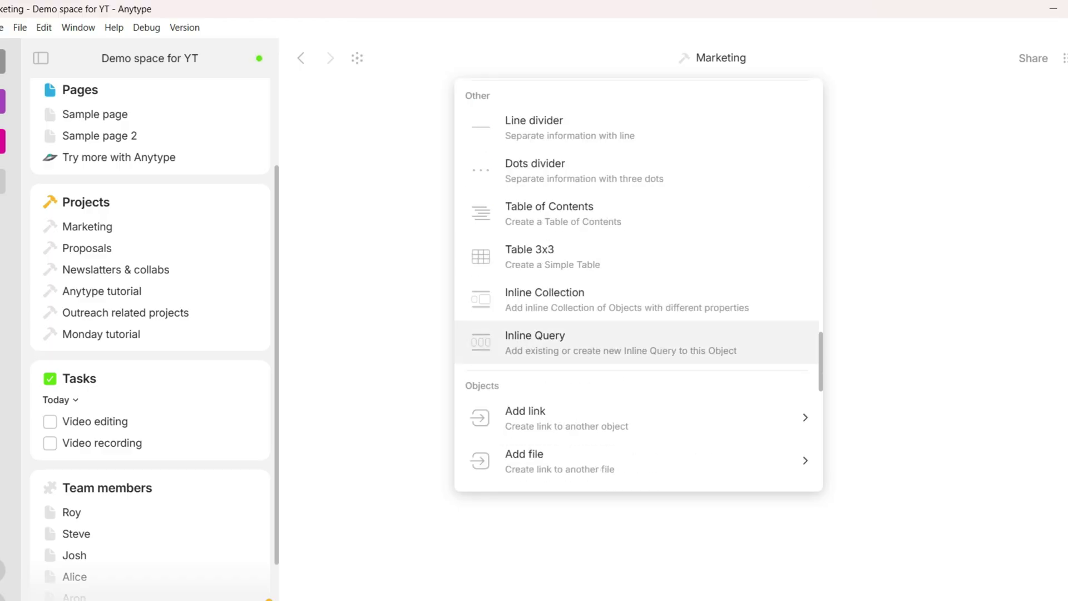
Step: Browse the slash menu from Date to Add link and move to a team member in the object picker
key(Down)
key(Down)
key(Down)
key(Up)
key(Up)
key(Down)
key(Down)
key(Down)
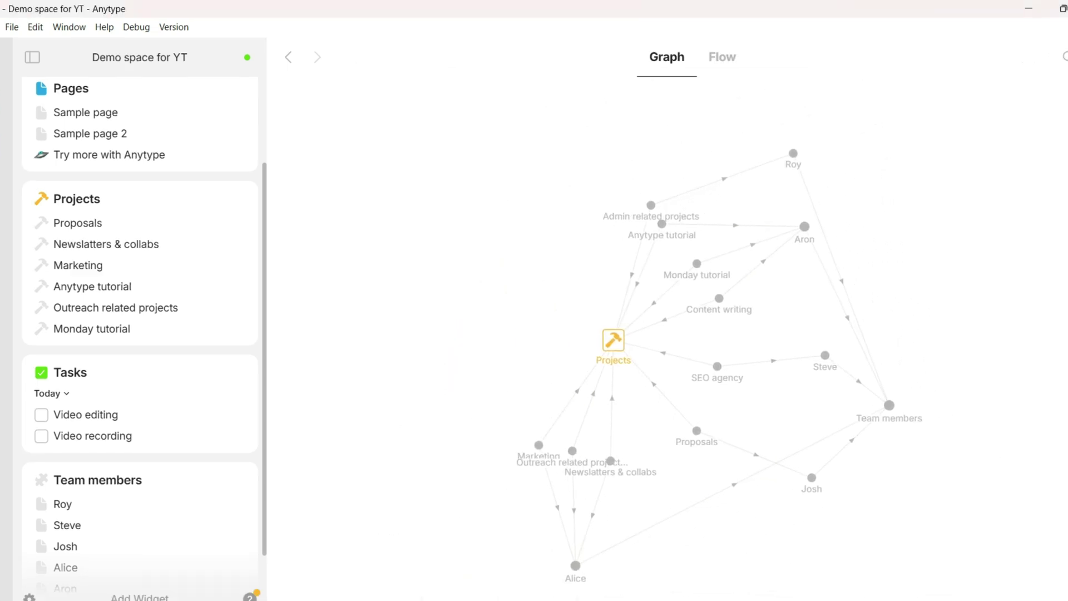
Step: Zoom in on the Demo space's object graph
scroll(844, 178, up, 5)
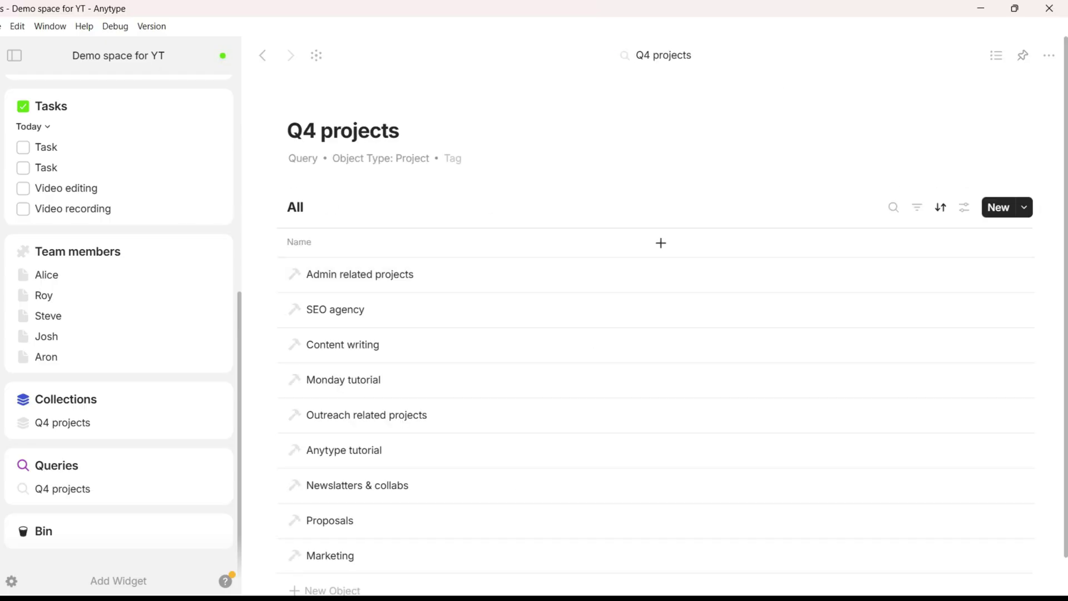
Step: Show Due date as a column in the Q4 projects query and reload the query
click(661, 243)
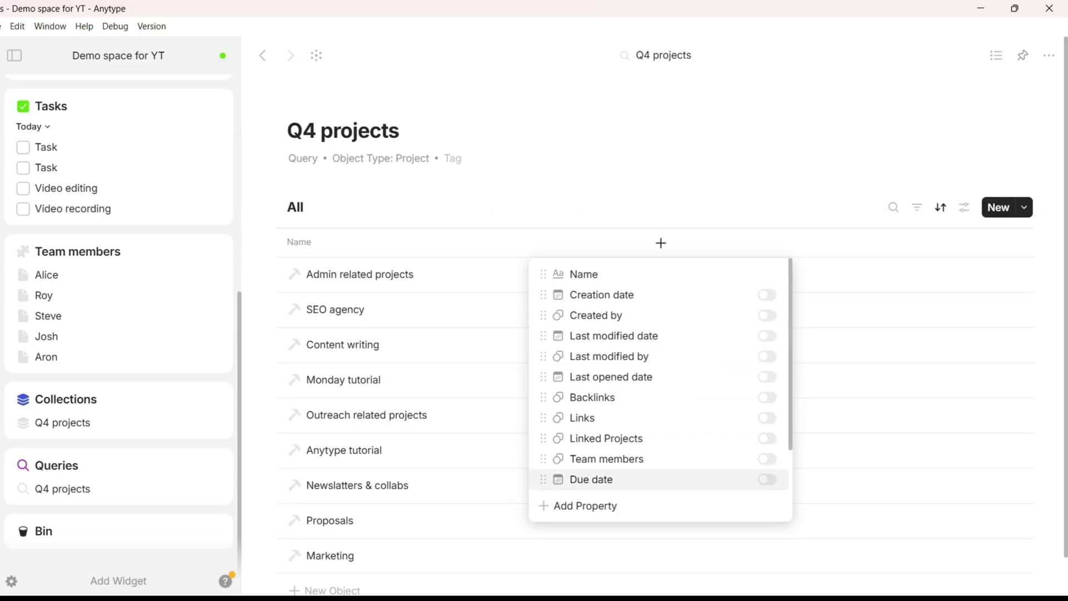
key(Escape)
click(62, 489)
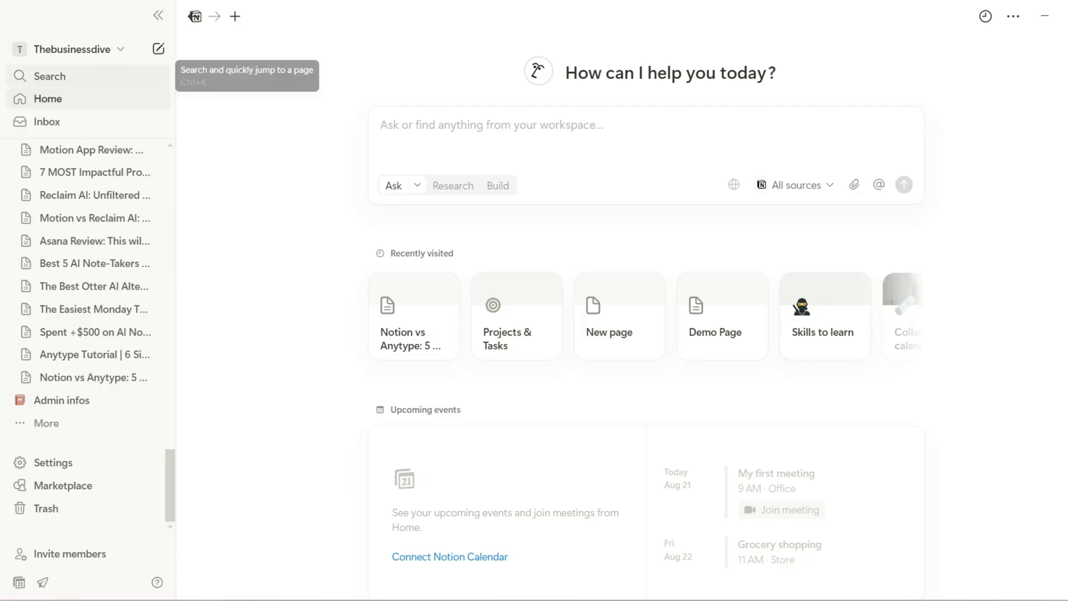
Step: Check Search and Inbox, then open the 'Notion vs Anytype' page under Youtube channel
key(ctrl+k)
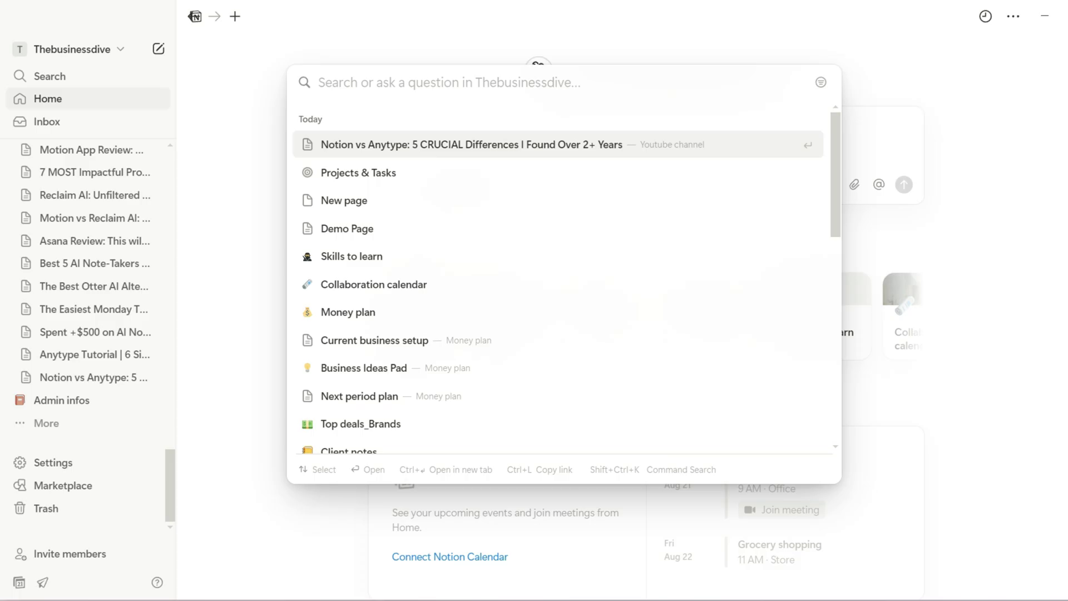
key(Escape)
click(47, 121)
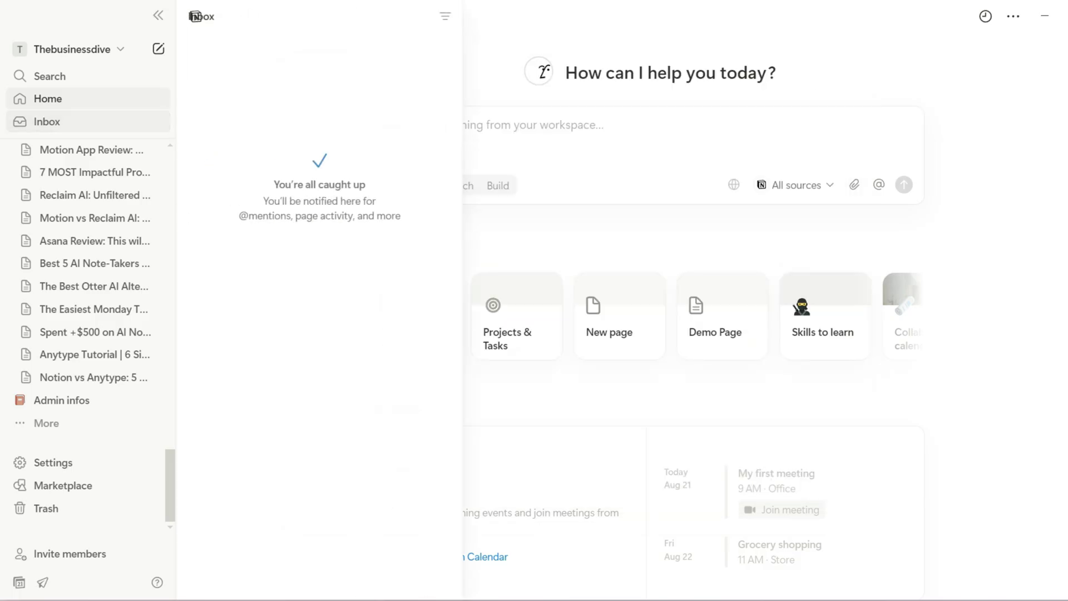
click(77, 377)
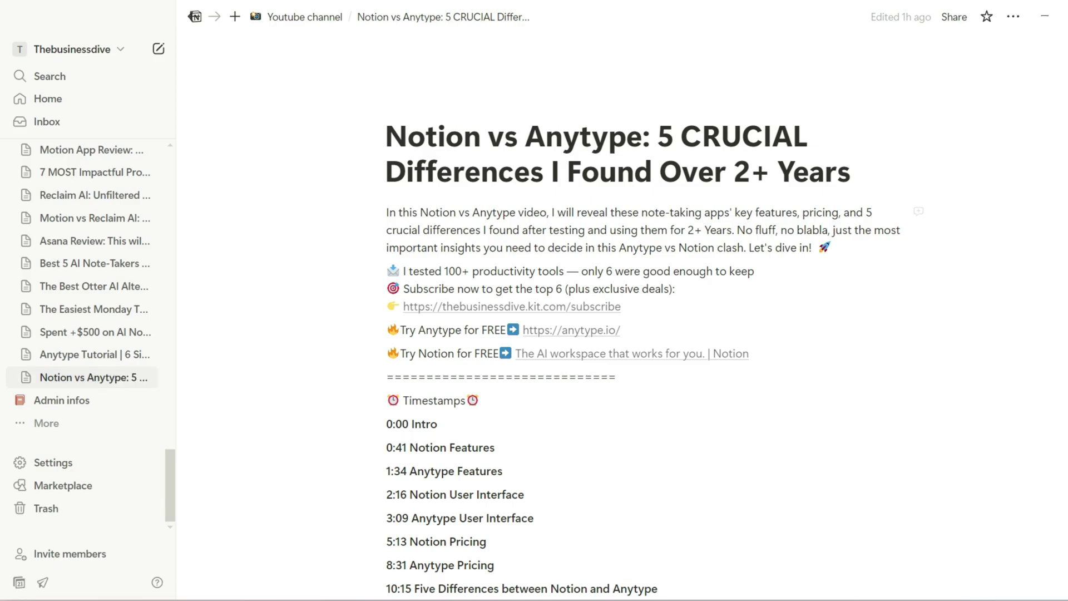
drag(914, 249, 559, 225)
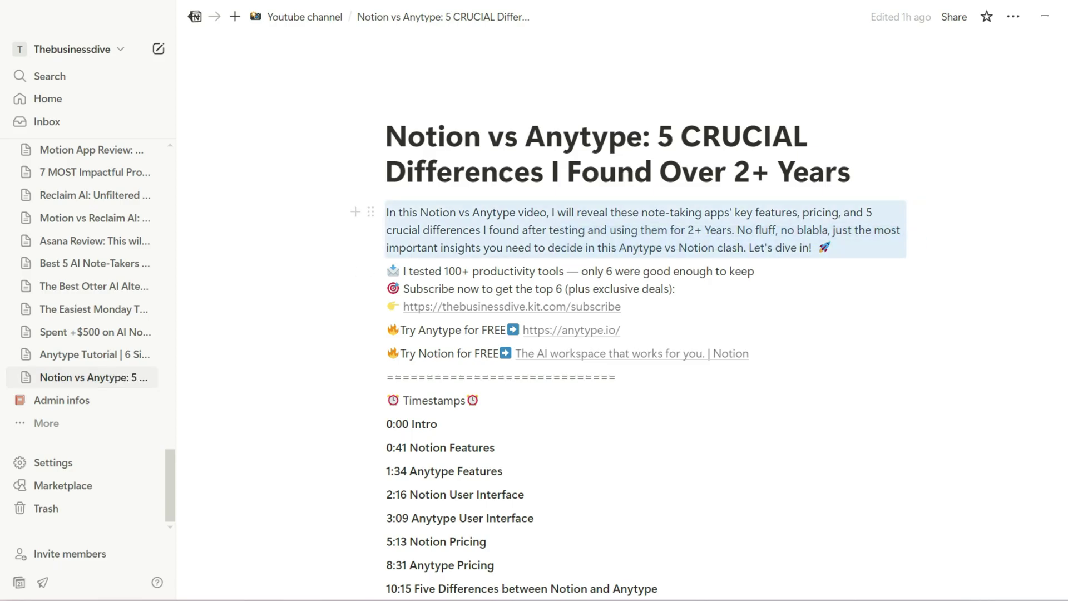
drag(371, 211, 371, 368)
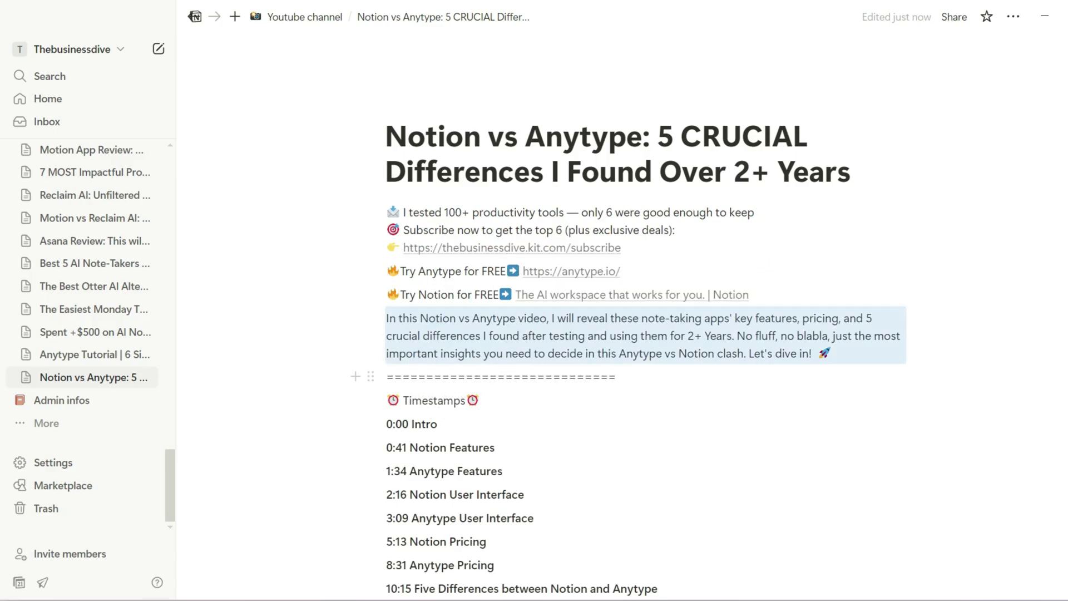
drag(371, 318, 370, 207)
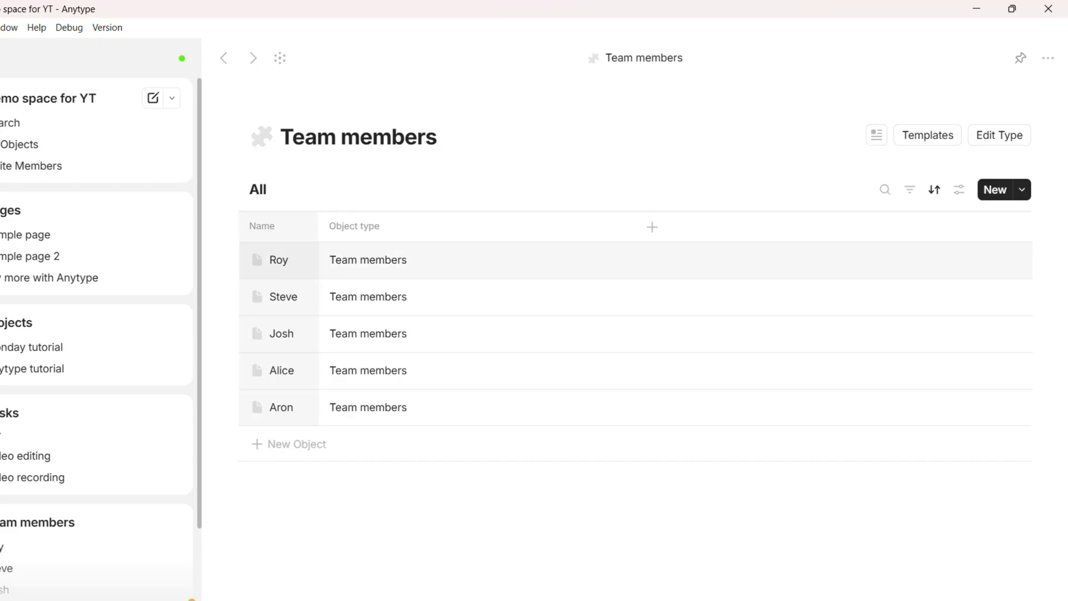
Step: Show Email and a new Phone property named Mobile as Team members columns
click(467, 227)
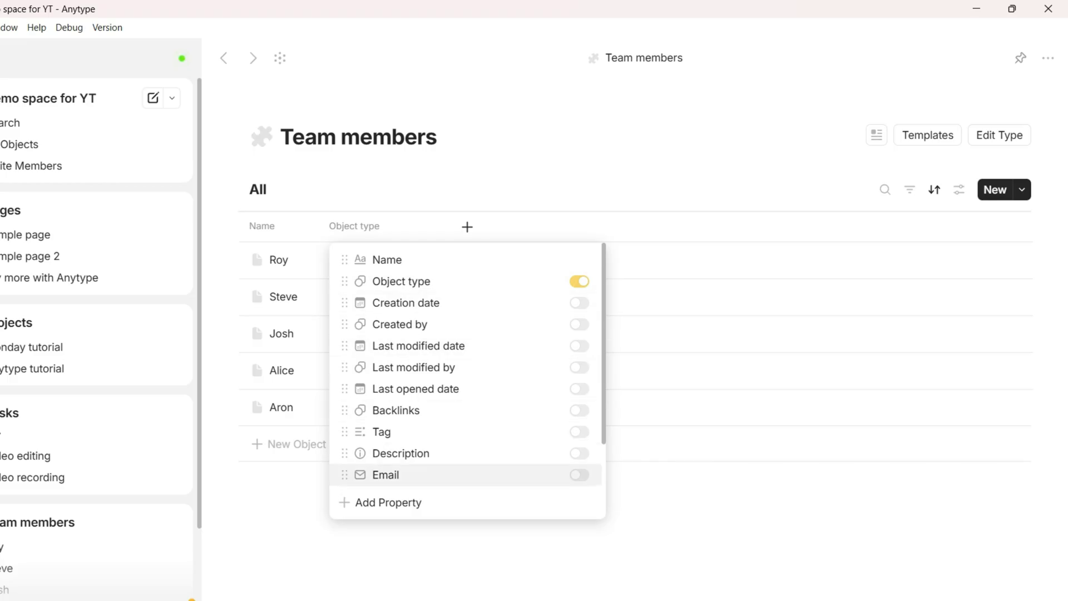
click(579, 475)
click(508, 501)
click(799, 515)
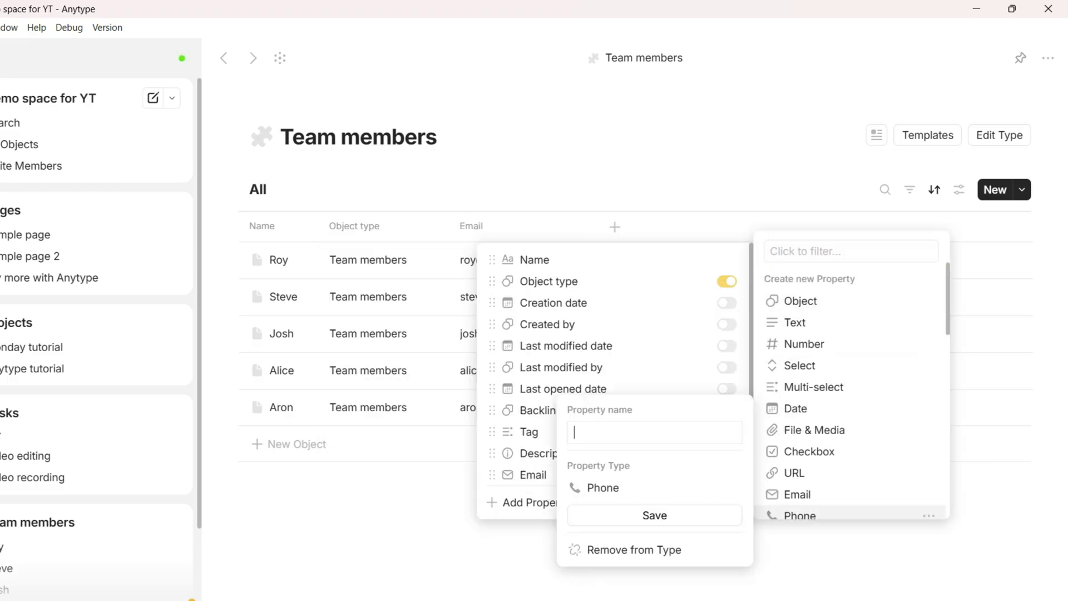
text(Mobile)
click(654, 515)
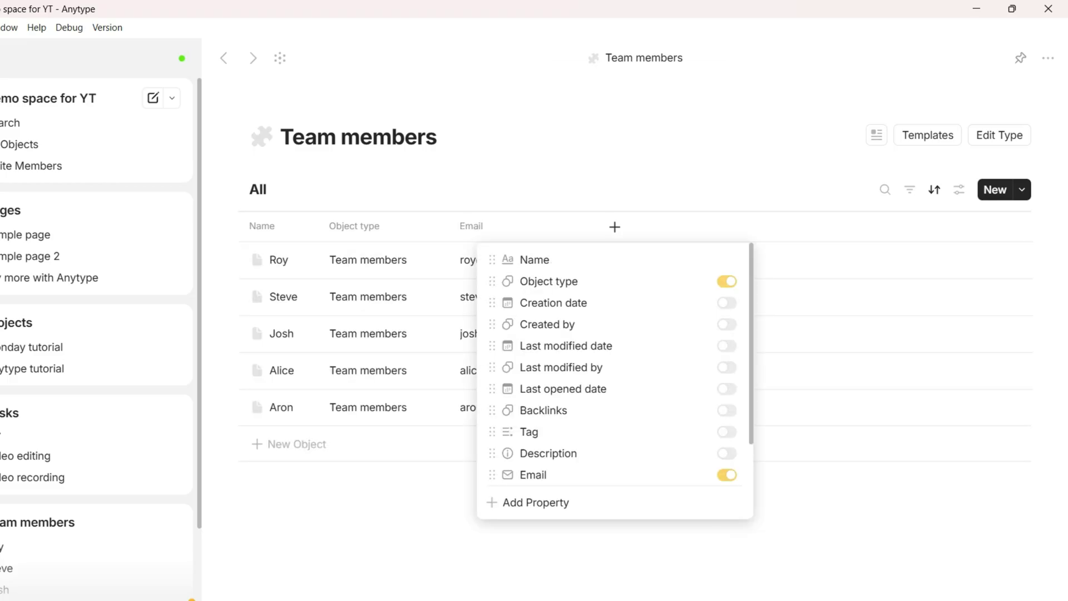
scroll(614, 379, down, 2)
click(727, 469)
key(Escape)
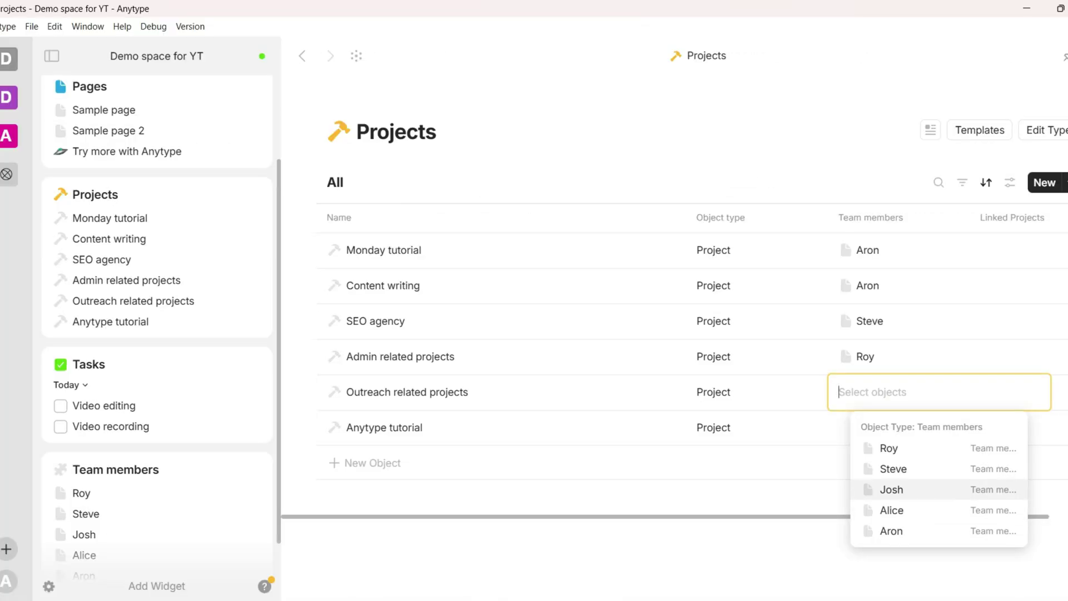
Step: Assign Alice to Outreach related projects and Aron to Anytype tutorial
click(890, 508)
click(890, 427)
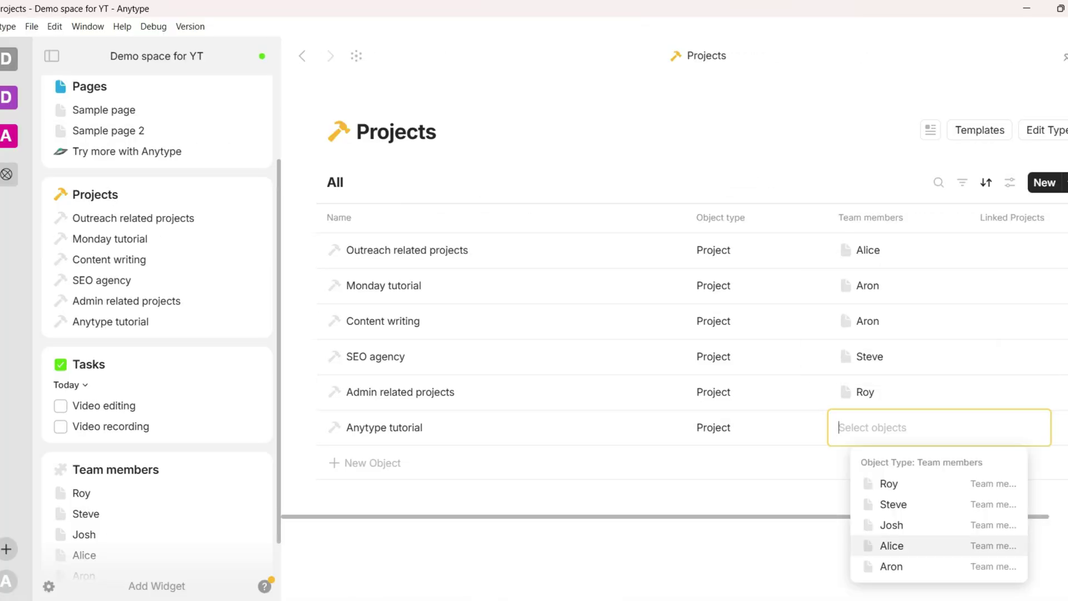
key(Down)
key(Return)
Step: Add a Marketing project row with Alice as team member, then start another row
click(372, 462)
text(Mar)
click(868, 463)
click(885, 405)
key(Escape)
click(372, 498)
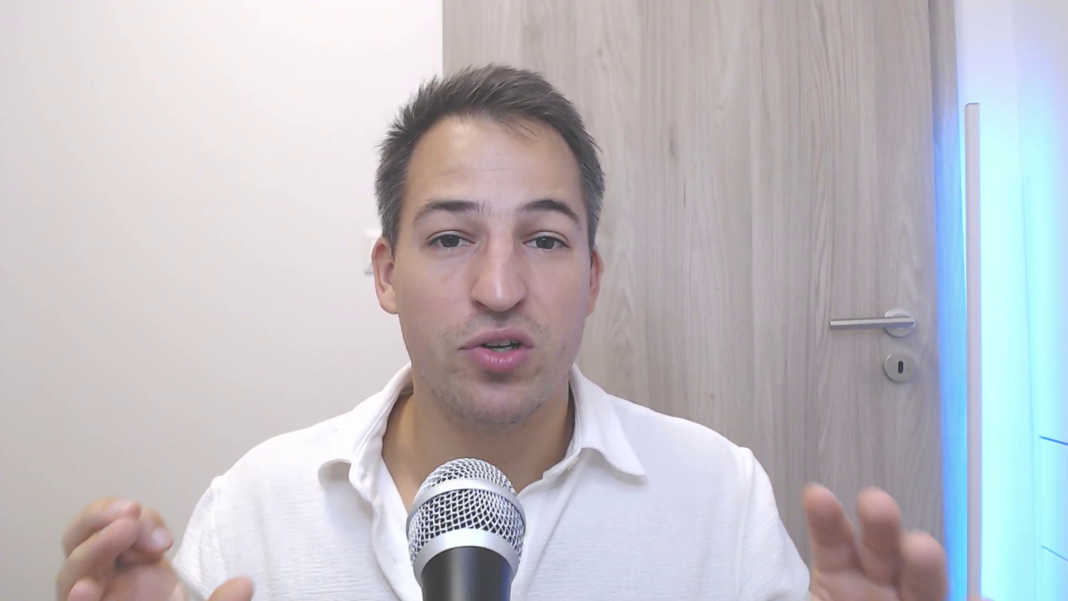
Step: Add Outreach related projects, Content writing, SEO agency and an admin project as rows
key(Return)
text(Content writing)
key(Return)
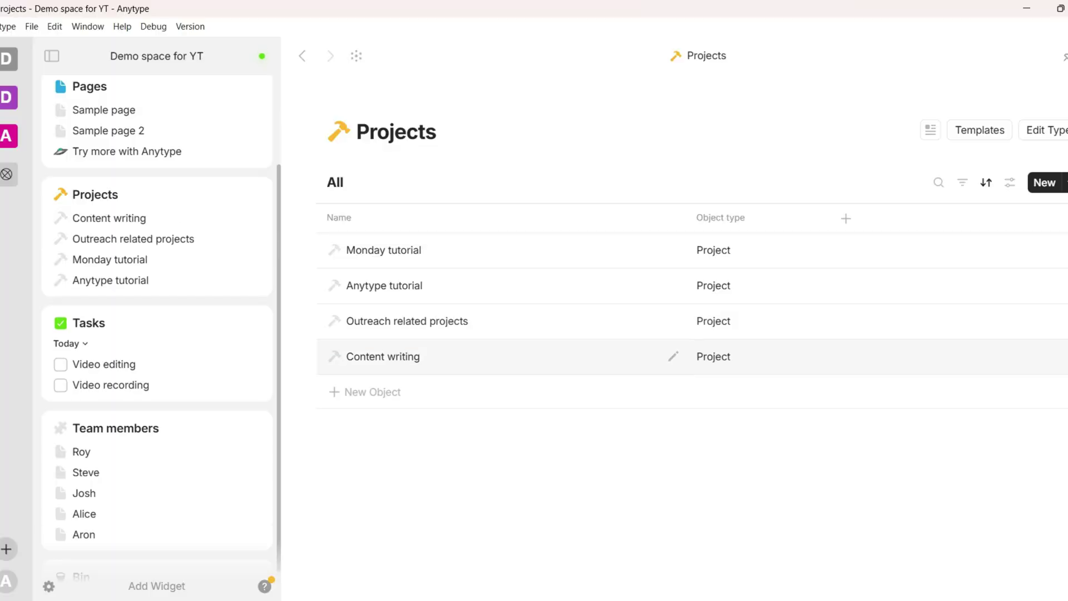
text(SEO agency)
key(Return)
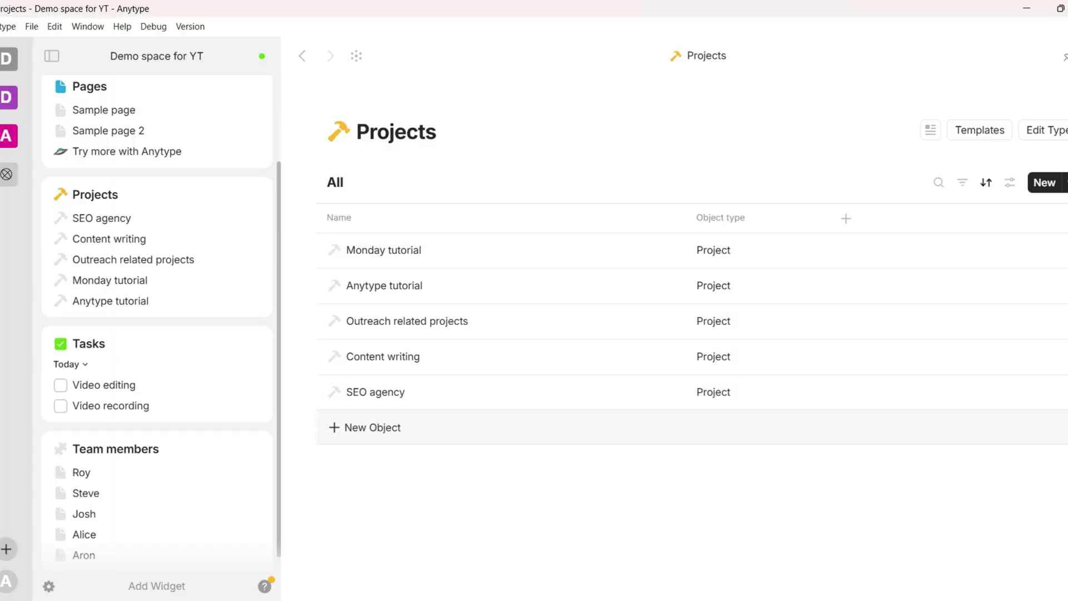
key(Escape)
click(845, 218)
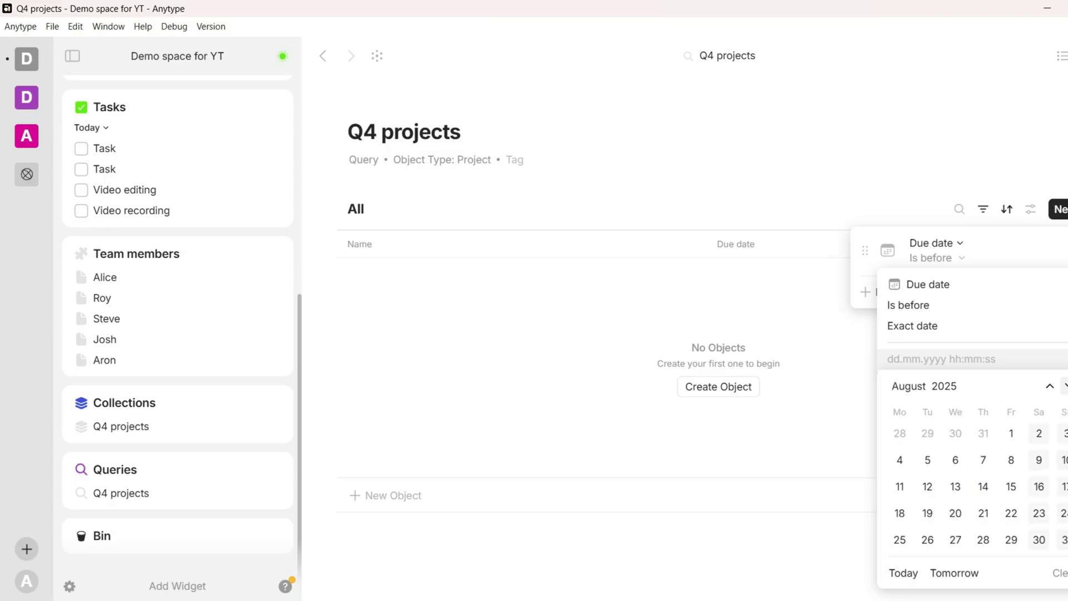
Step: Filter Q4 projects to due dates before 30.09.2025 and start editing the Query type
click(1065, 385)
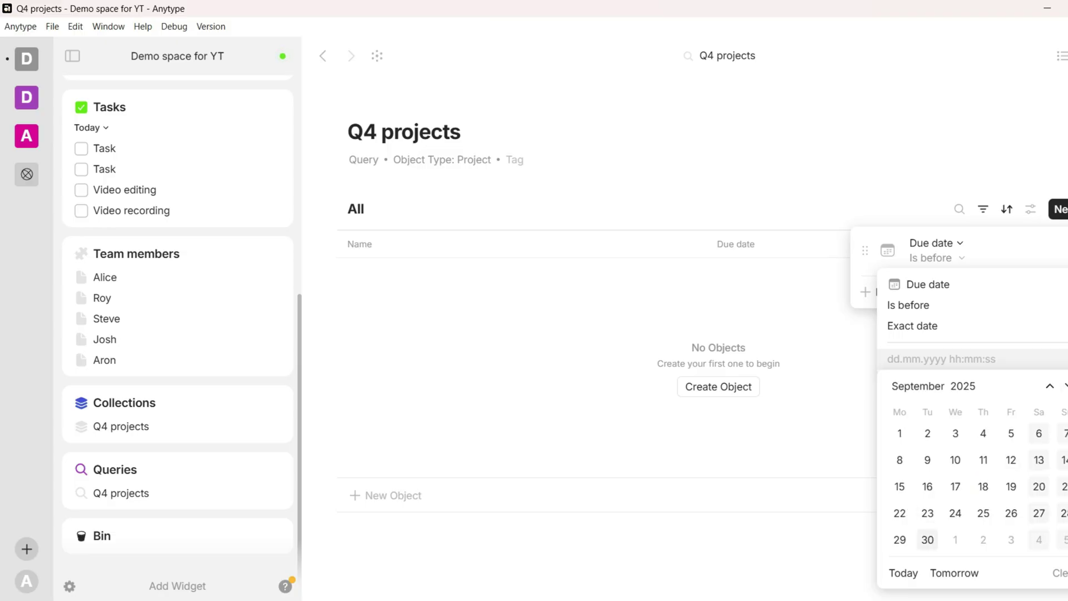
click(928, 540)
key(Escape)
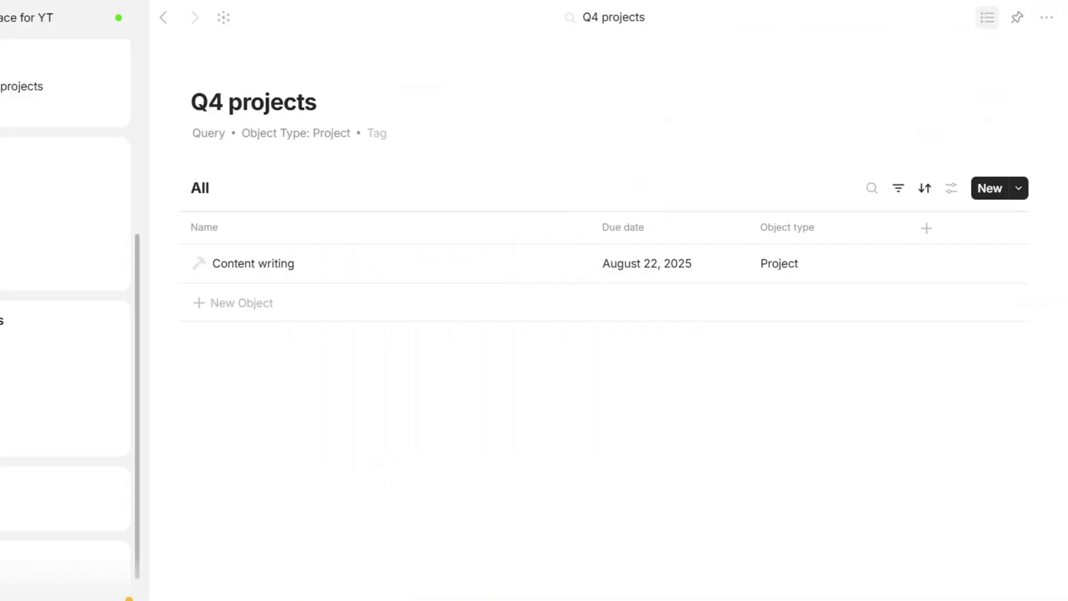
click(987, 18)
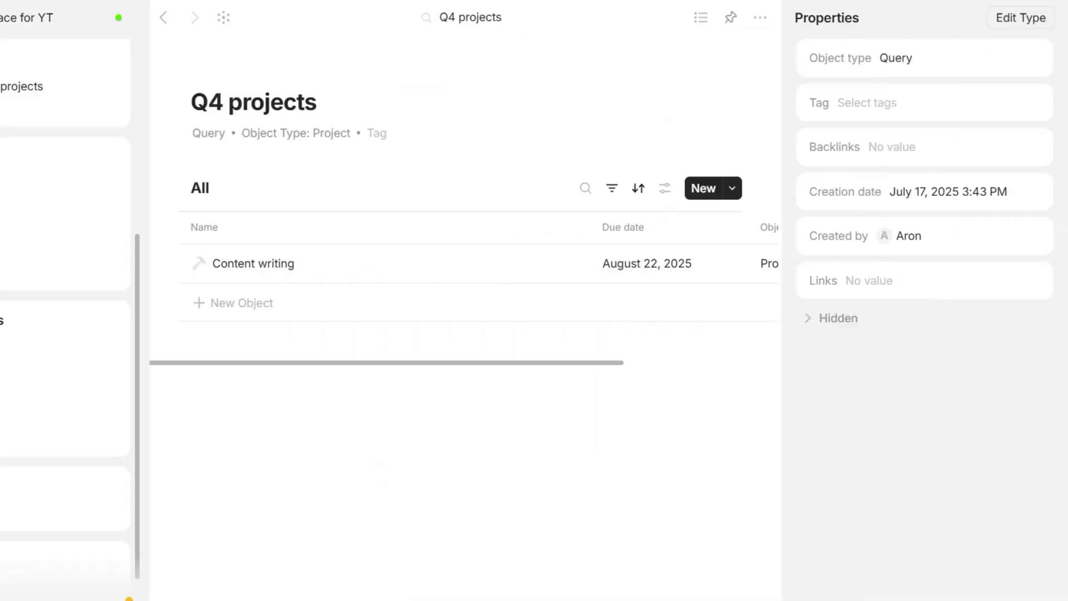
click(1021, 16)
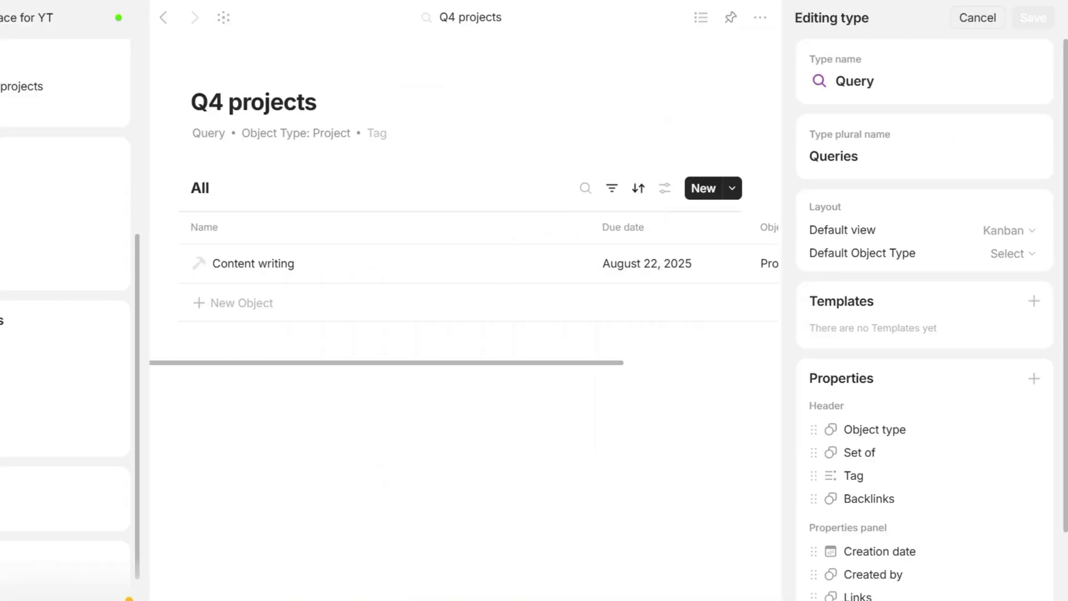